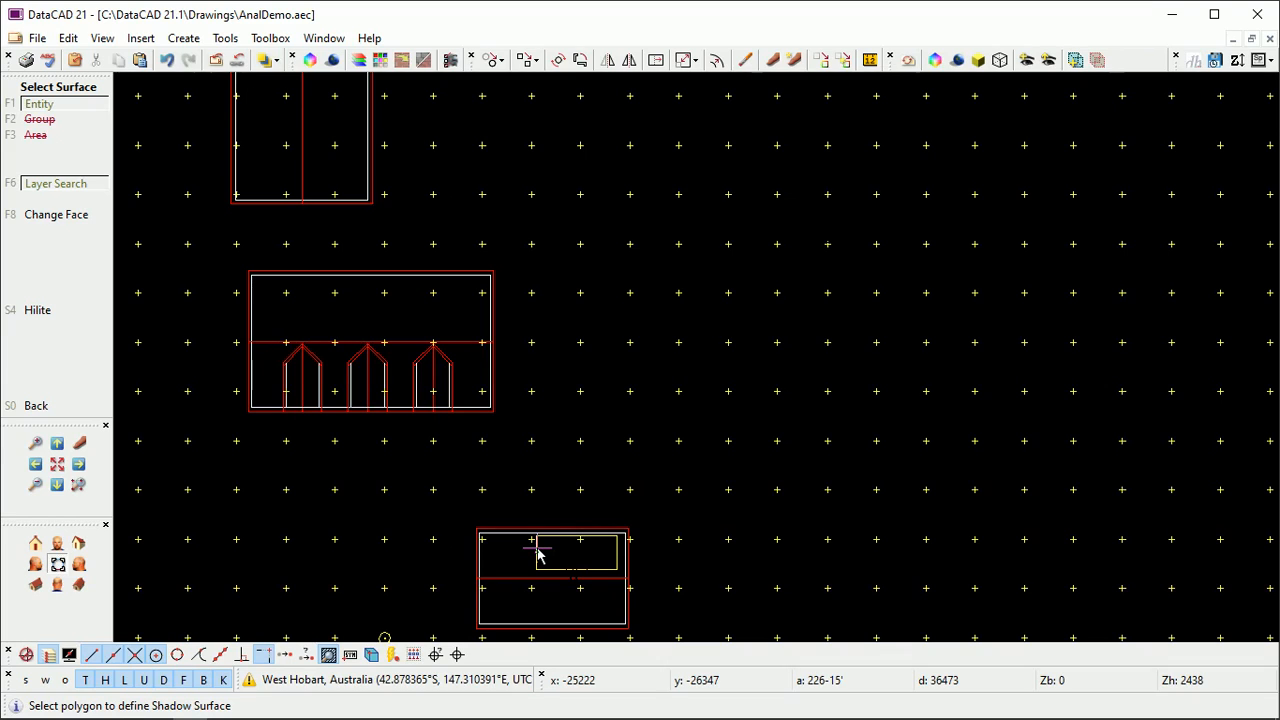
# Set the rectangle on the smallest building's roof as the shadow surface, with shadows cast onto its outward, upper face.
pyautogui.click(538, 556)
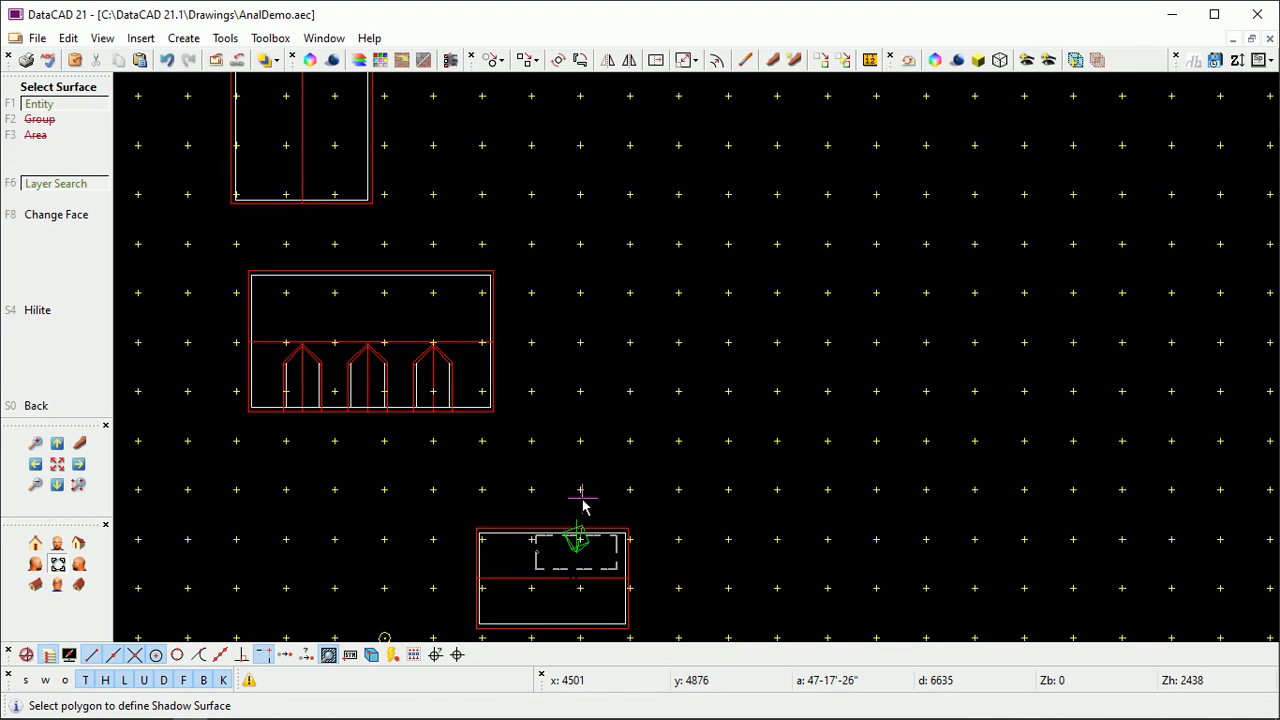
pyautogui.click(34, 566)
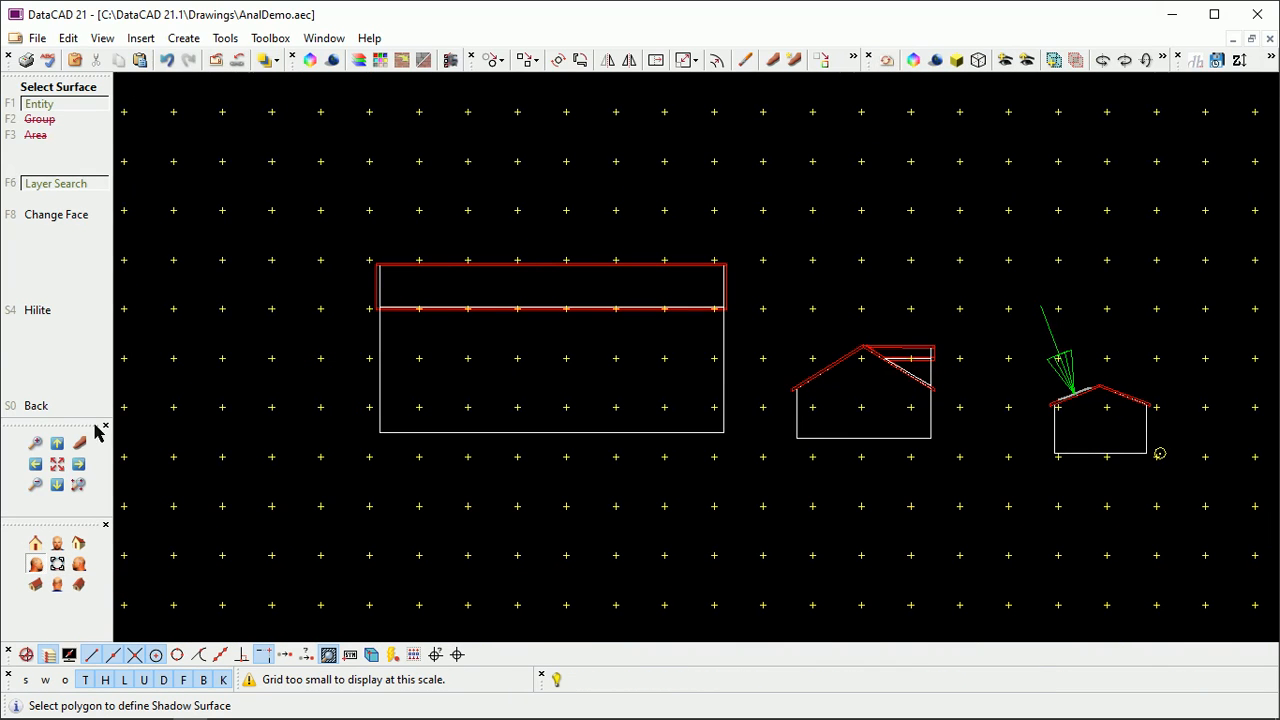
pyautogui.click(75, 219)
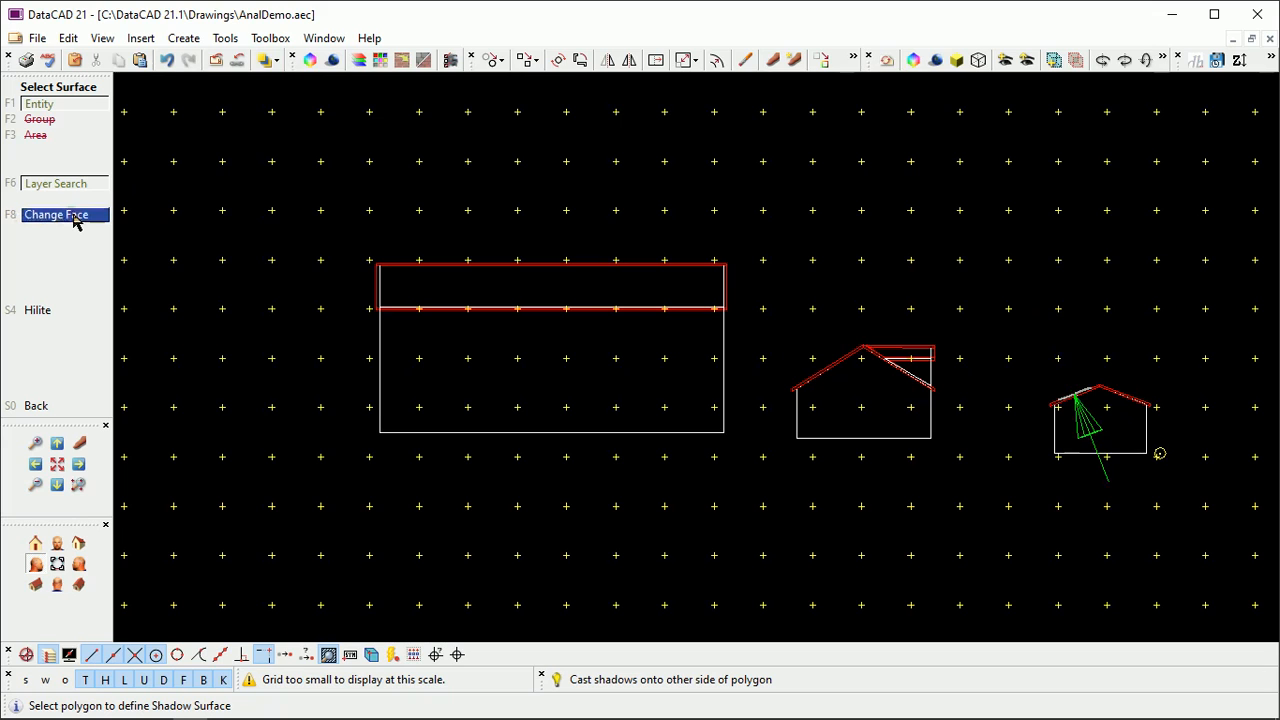
pyautogui.click(75, 219)
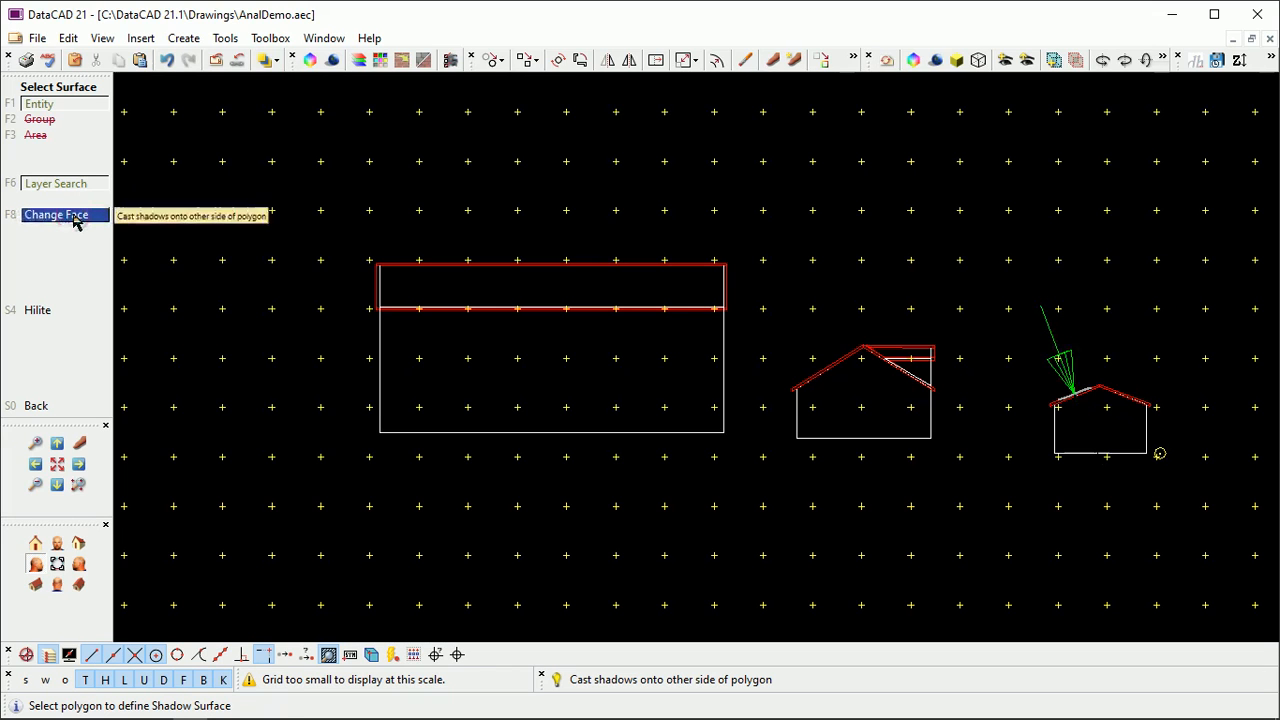
pyautogui.rightClick(75, 219)
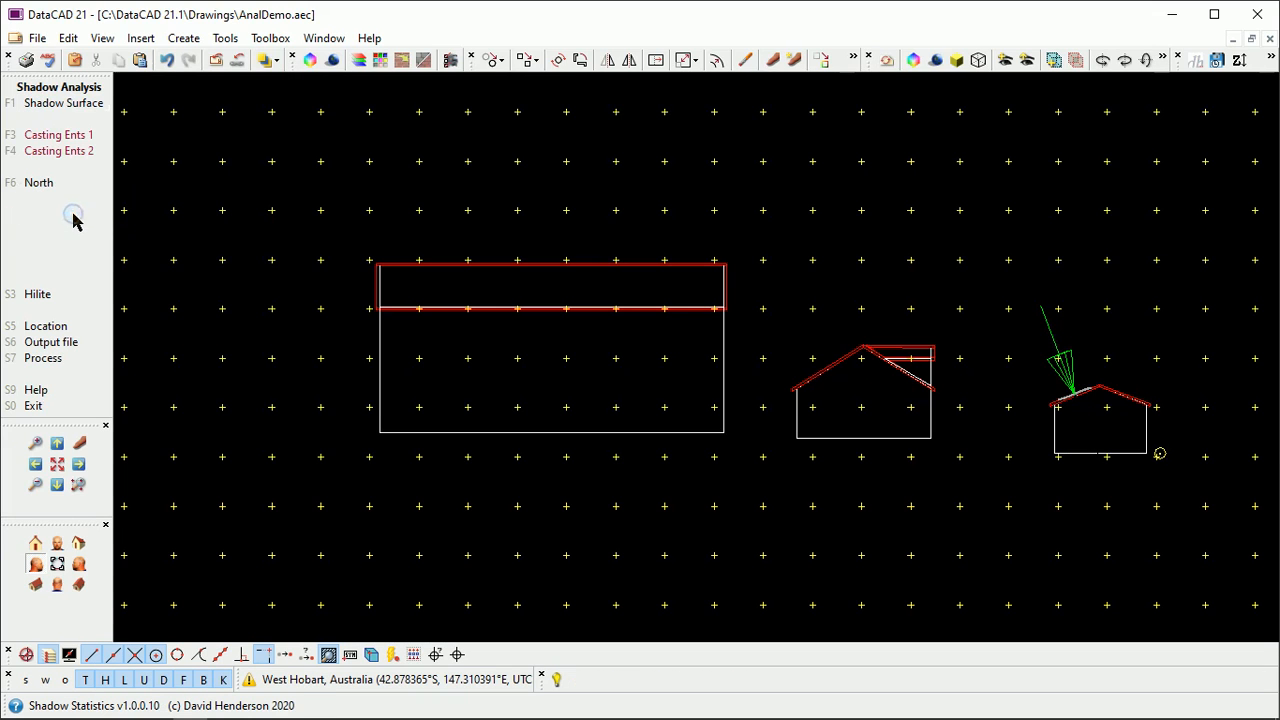
pyautogui.click(60, 565)
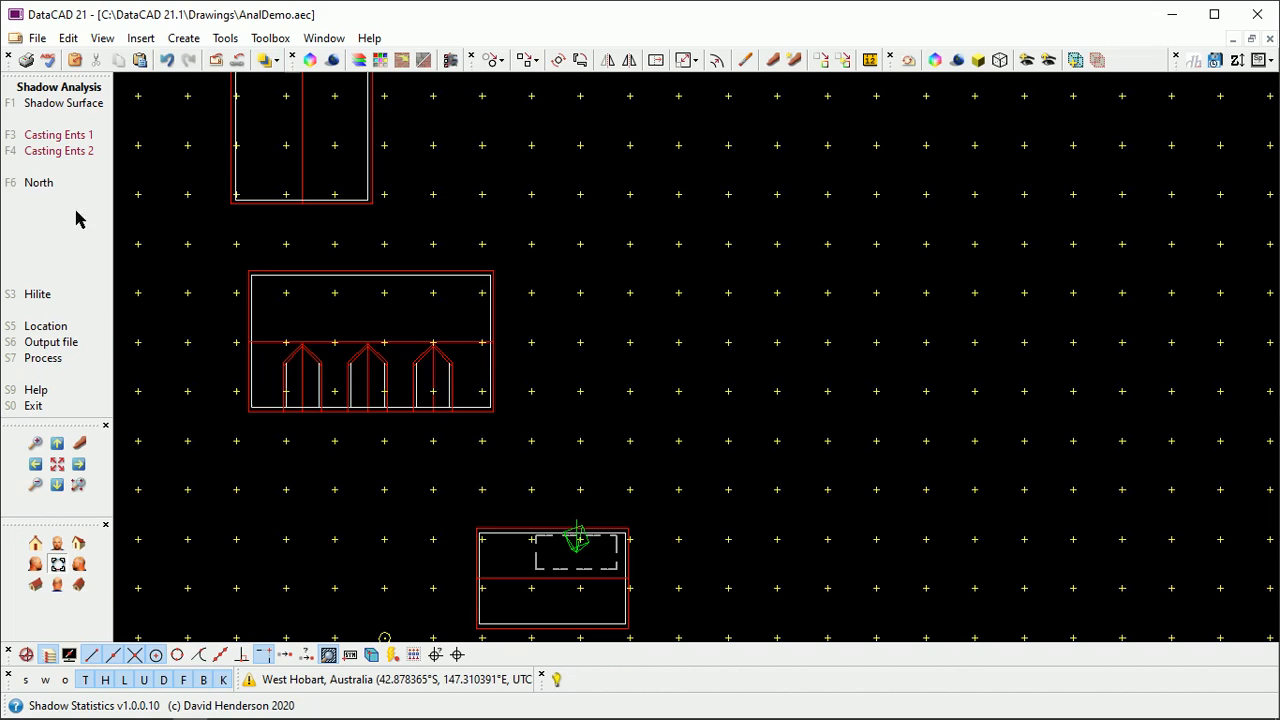
# Define the first group of shadow-casting entities by area, enclosing the whole middle building with the three gabled projections.
pyautogui.click(75, 142)
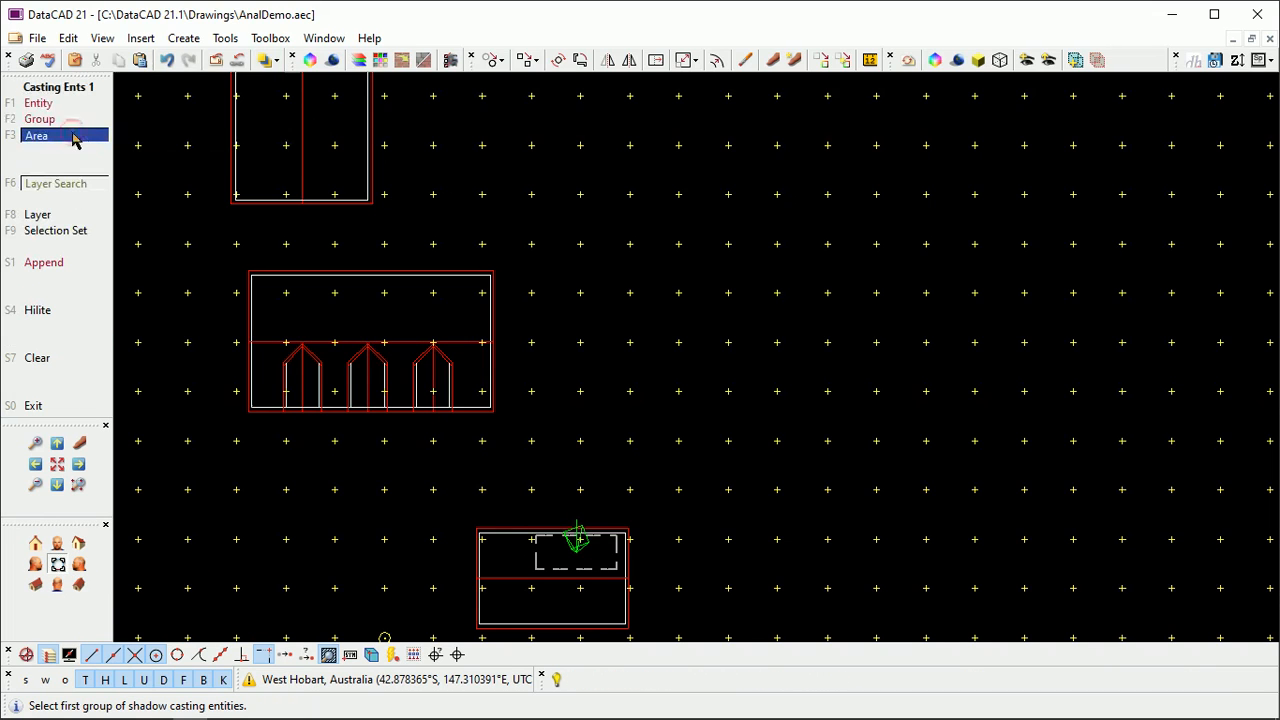
pyautogui.click(199, 234)
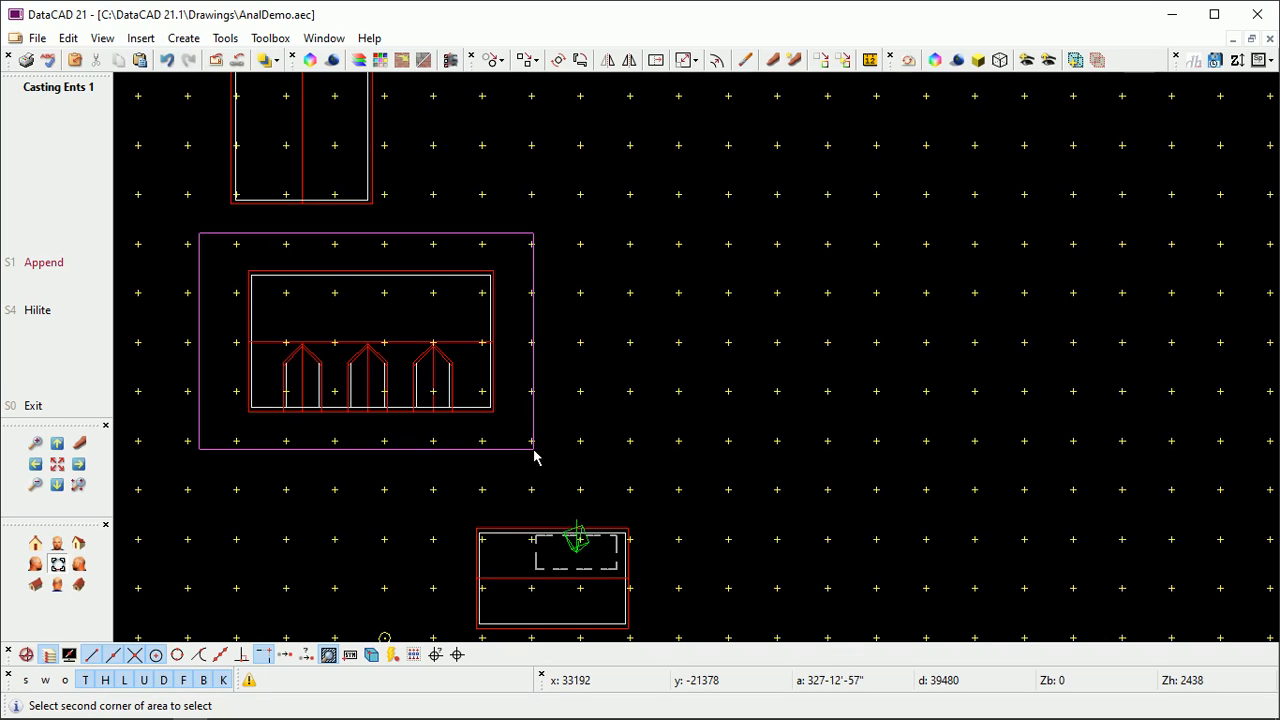
pyautogui.click(532, 450)
pyautogui.rightClick(155, 238)
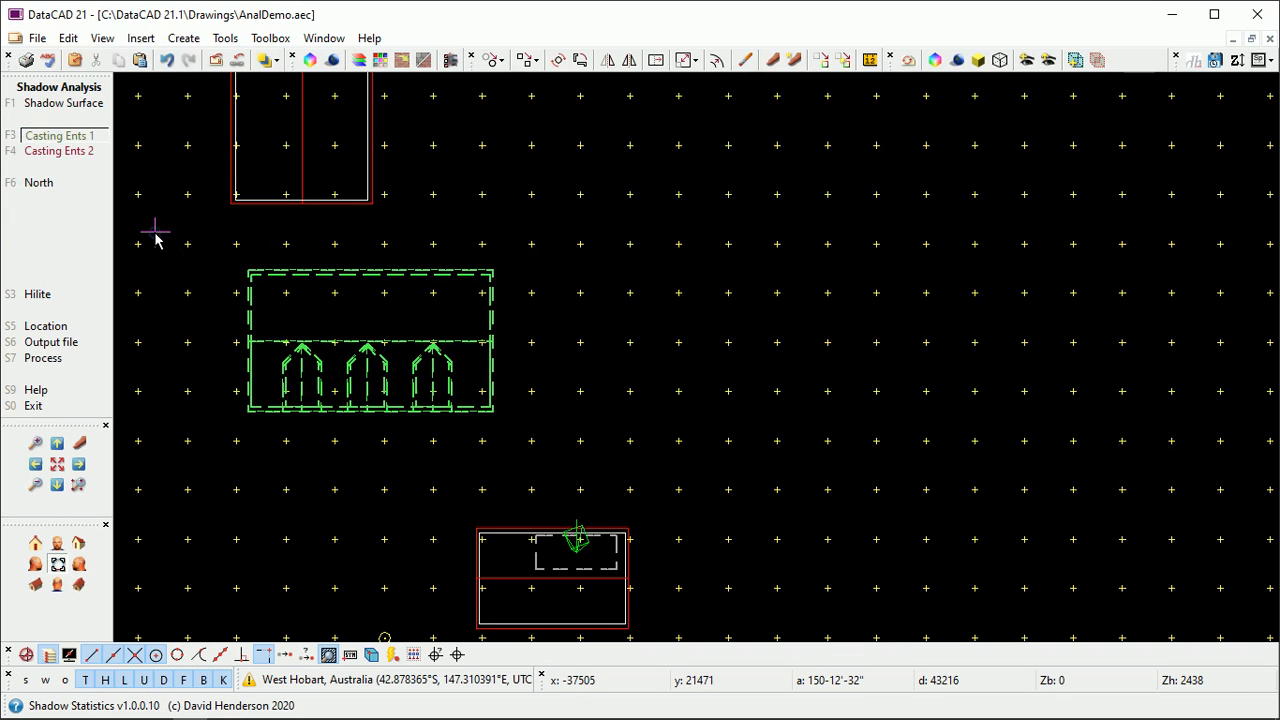
# Define the second shadow-casting set by group, picking the northernmost building's roof and appending its walls.
pyautogui.click(90, 152)
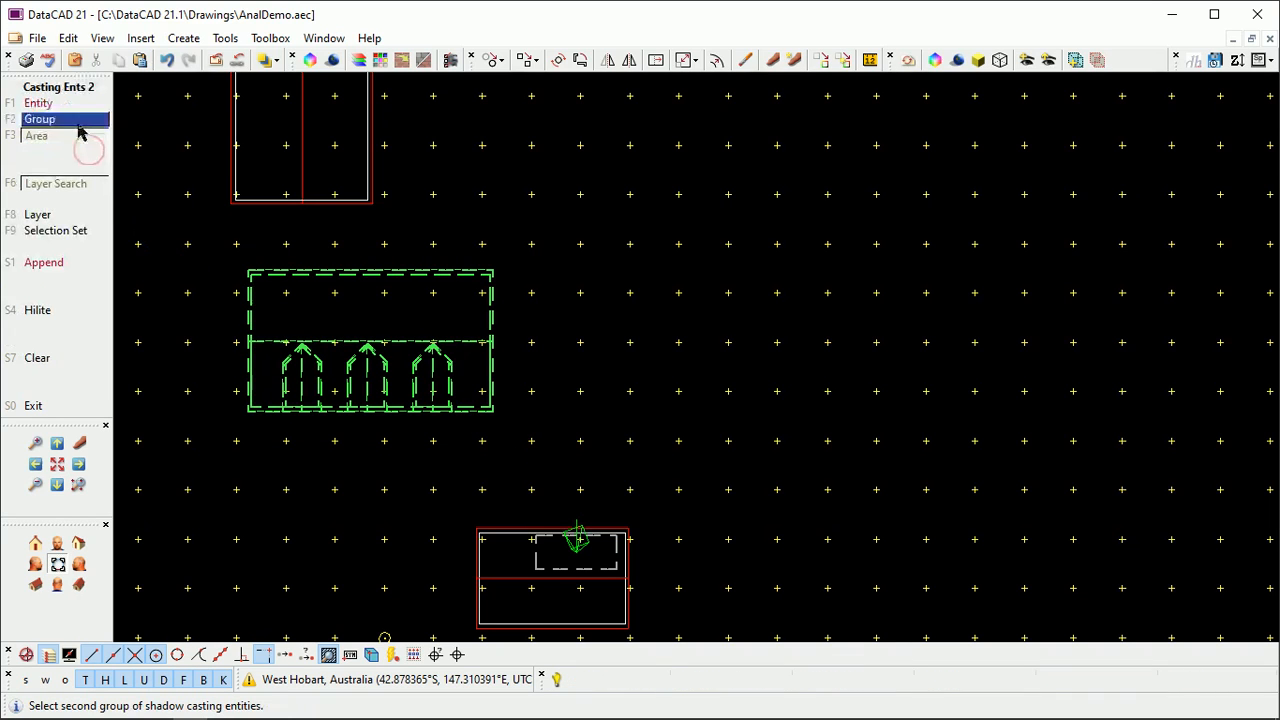
pyautogui.click(78, 122)
pyautogui.click(229, 172)
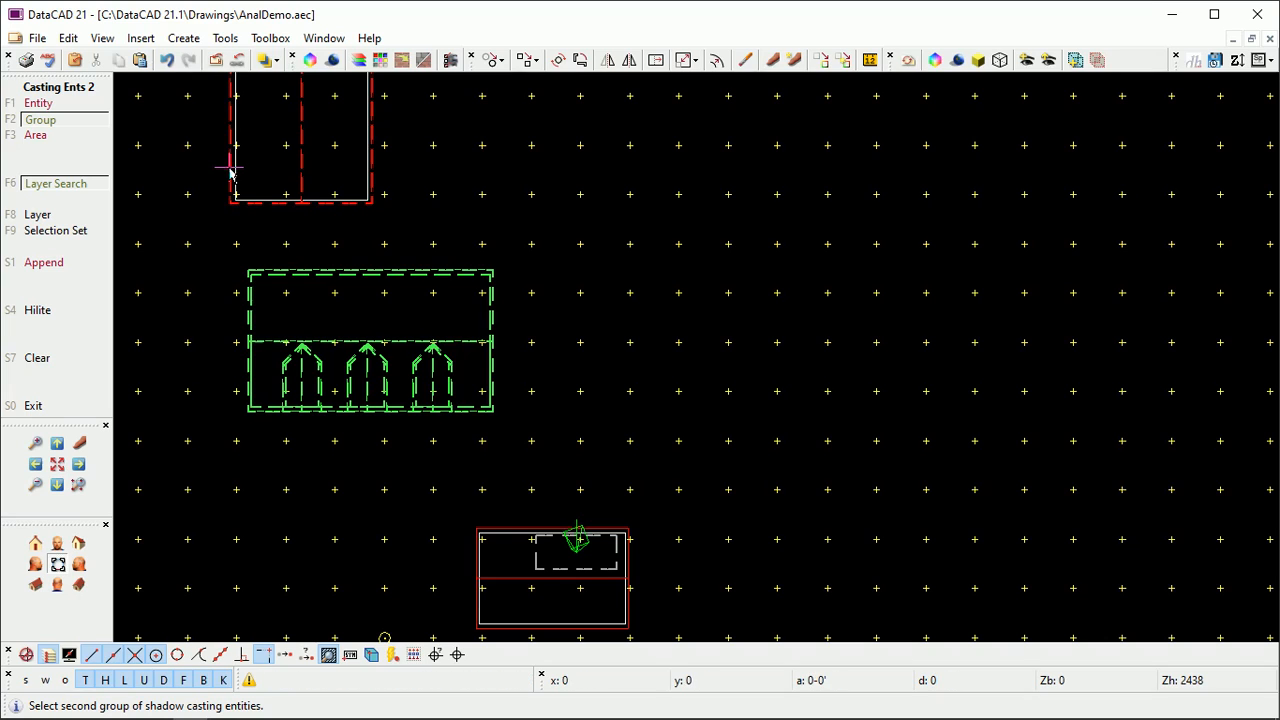
pyautogui.click(70, 268)
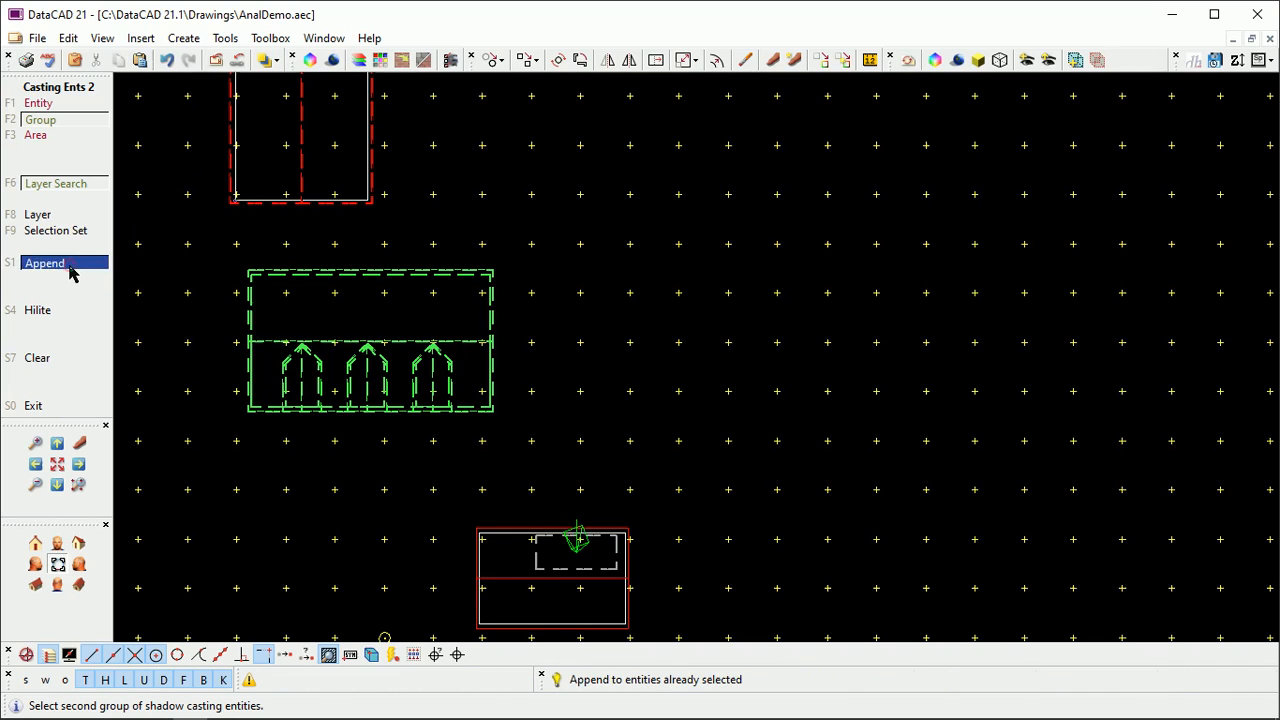
pyautogui.click(320, 200)
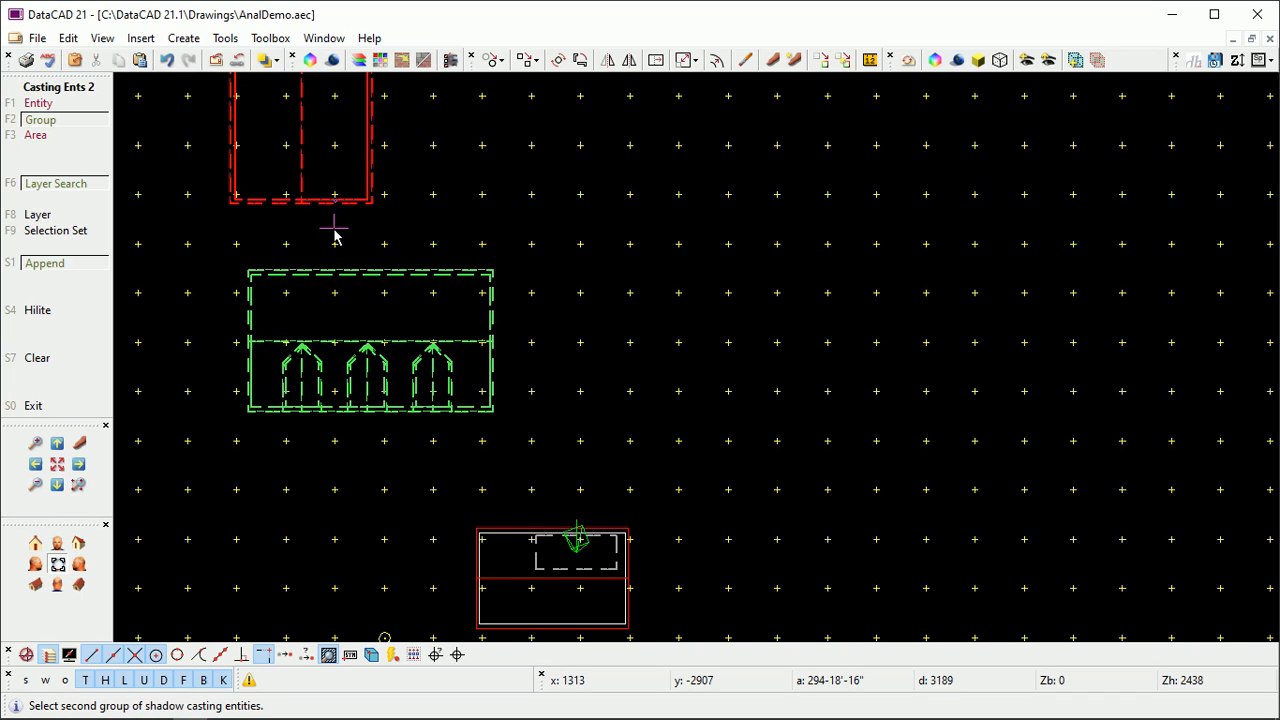
pyautogui.rightClick(334, 234)
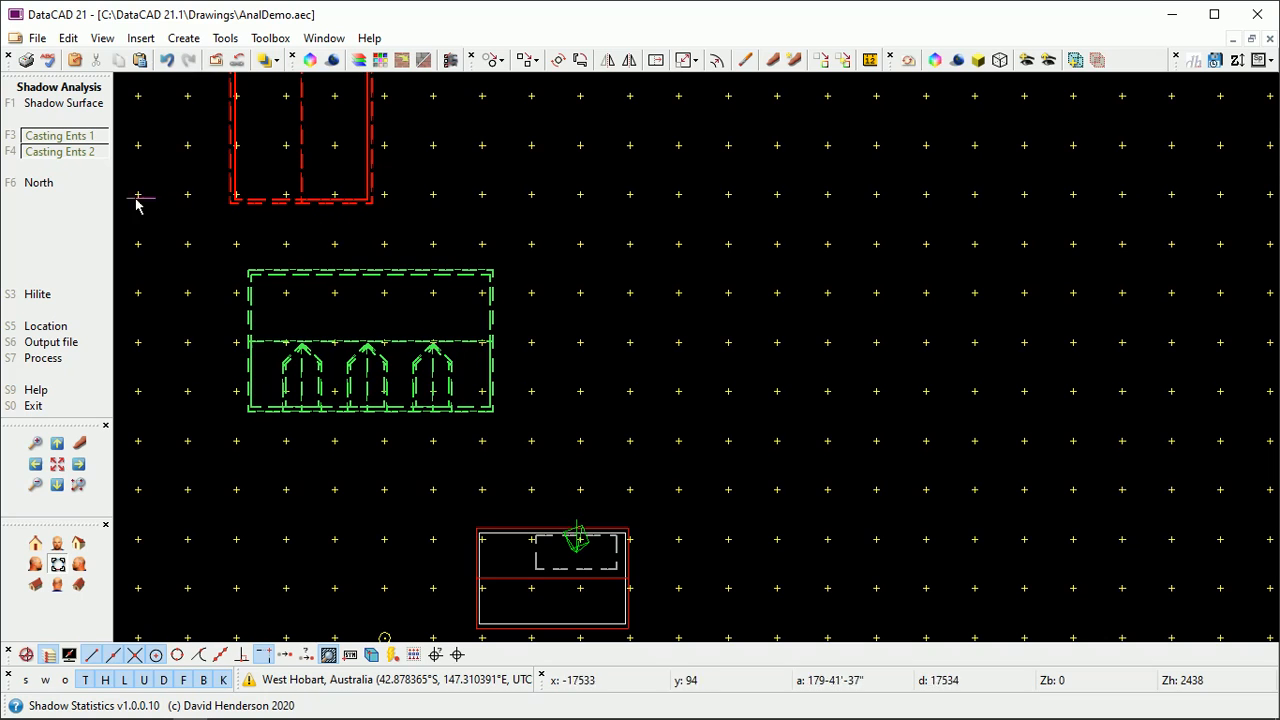
# Check the north direction and enable daylight saving for West Hobart, starting First Sunday in October and ending First Sunday in April.
pyautogui.click(69, 185)
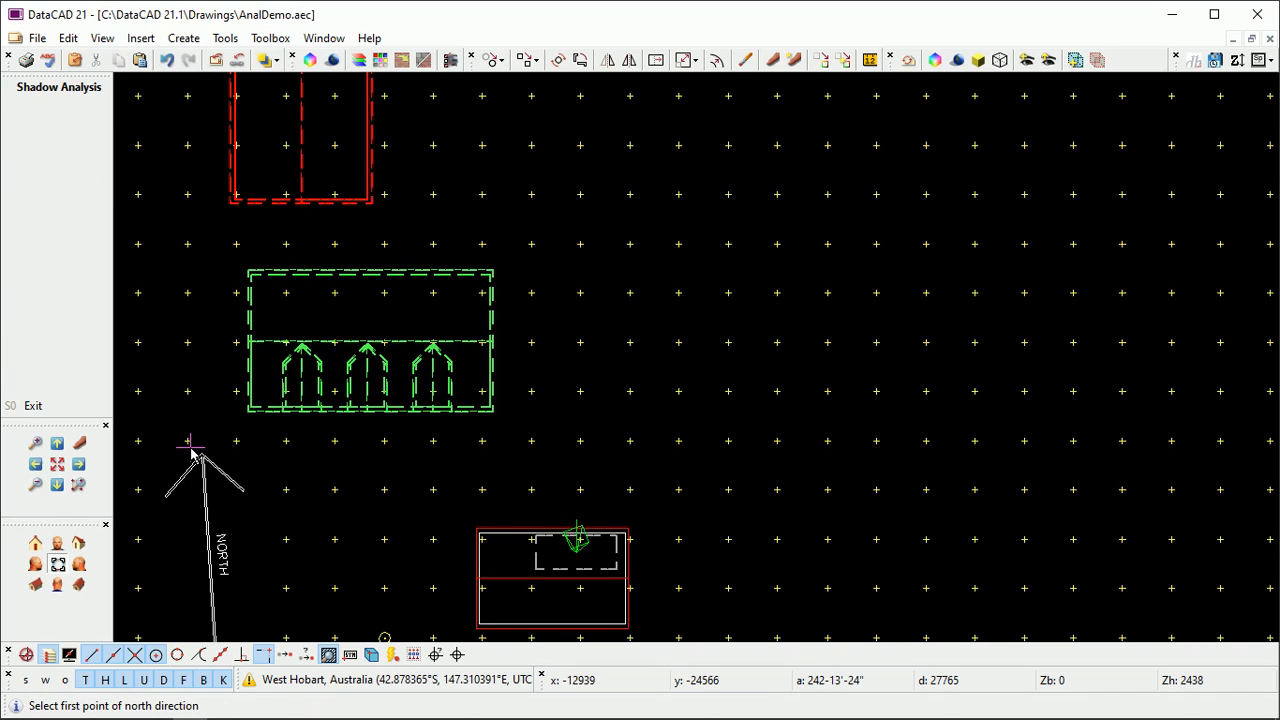
pyautogui.rightClick(165, 284)
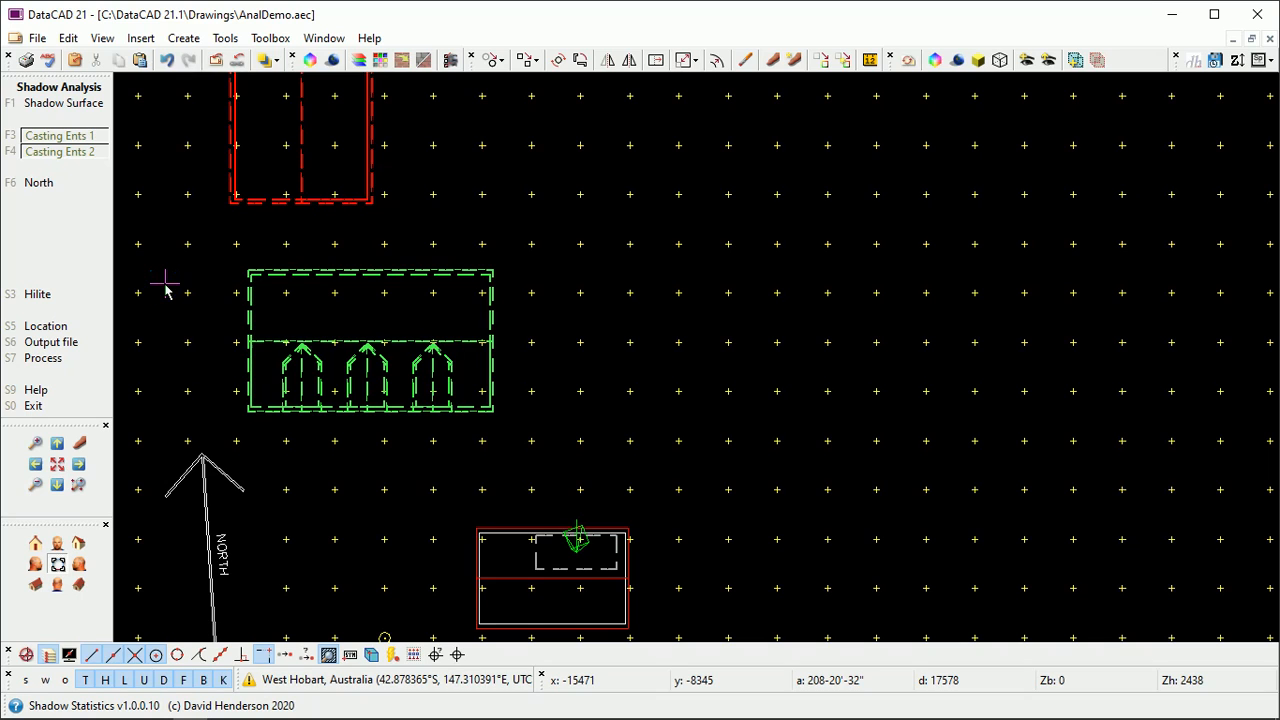
pyautogui.click(78, 330)
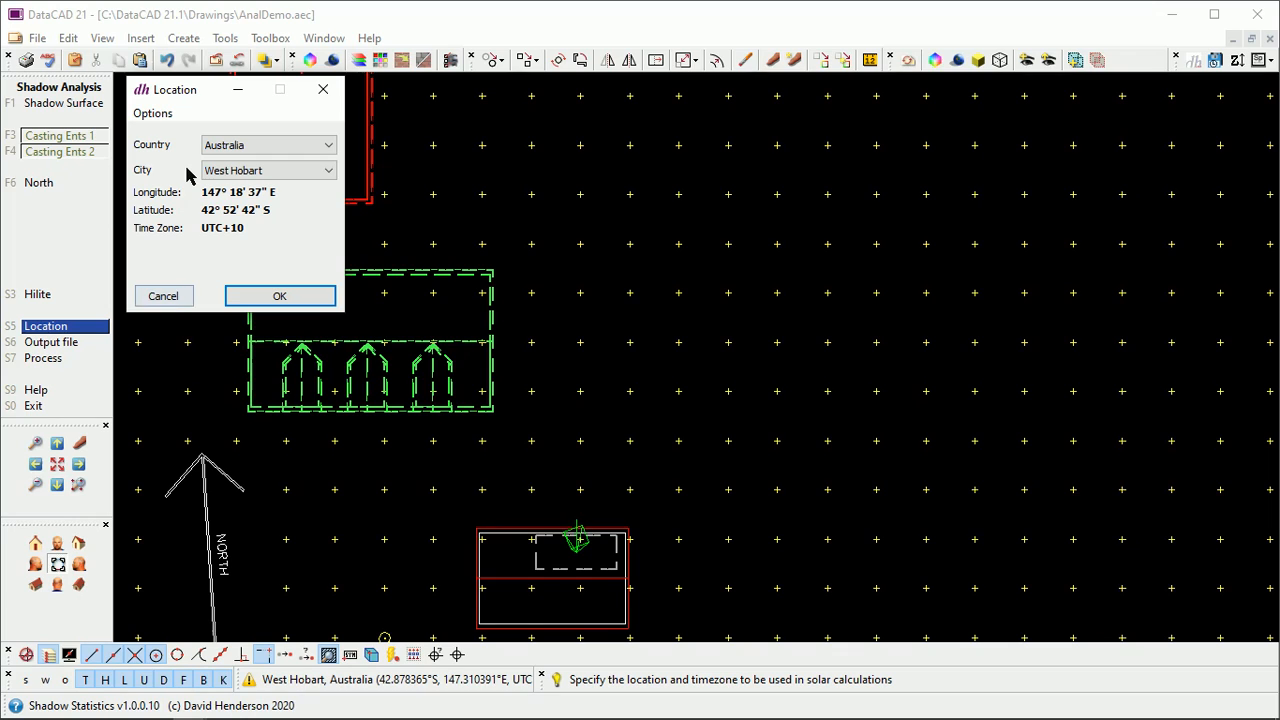
pyautogui.click(158, 115)
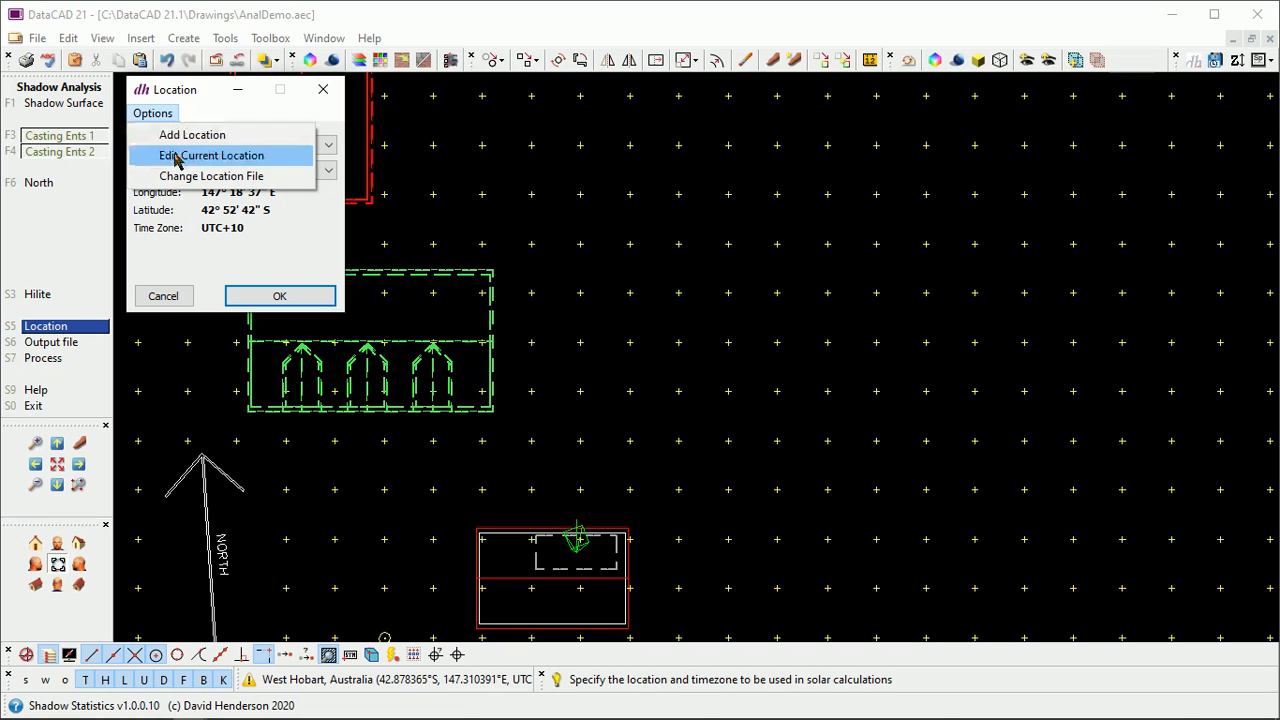
pyautogui.click(176, 158)
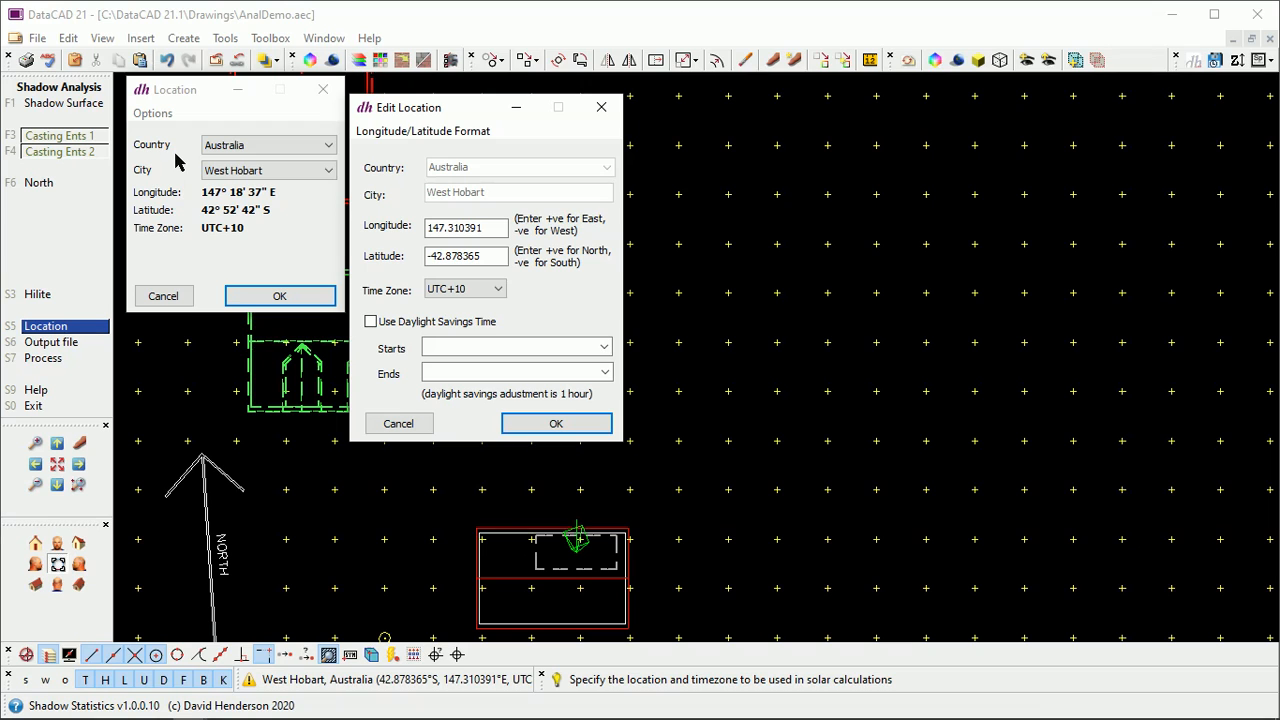
pyautogui.click(603, 346)
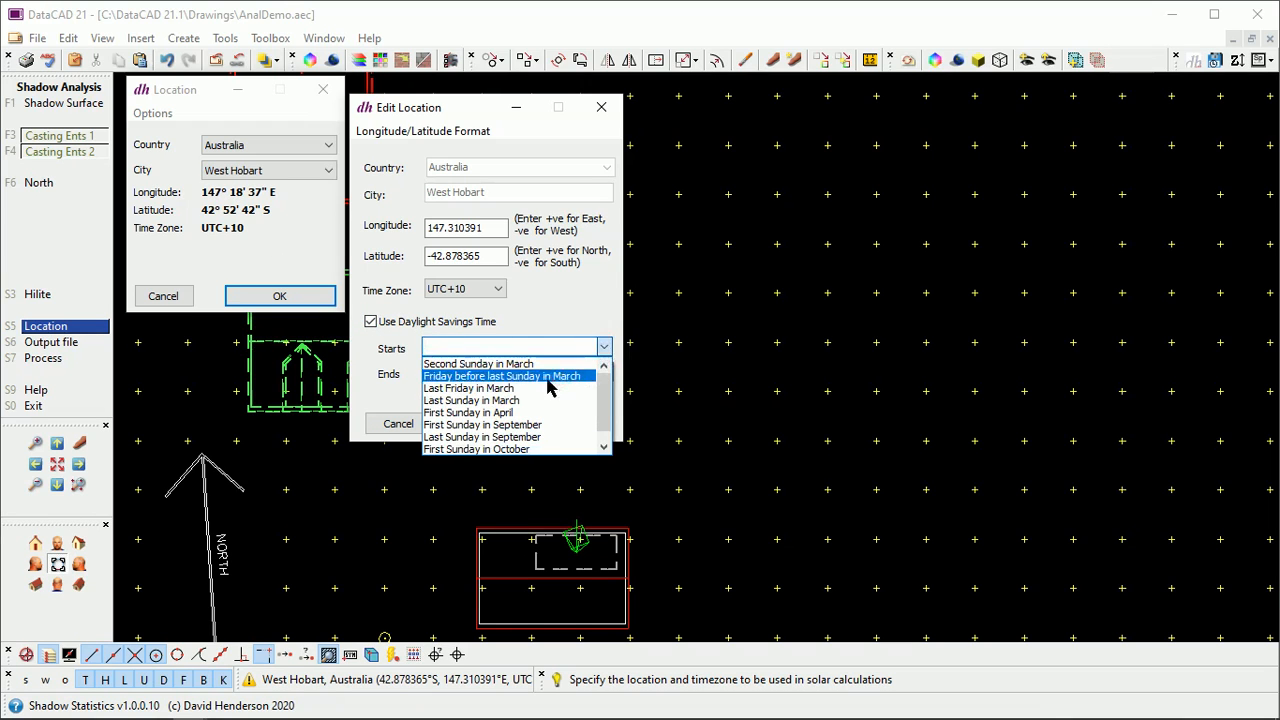
pyautogui.click(516, 449)
pyautogui.click(604, 372)
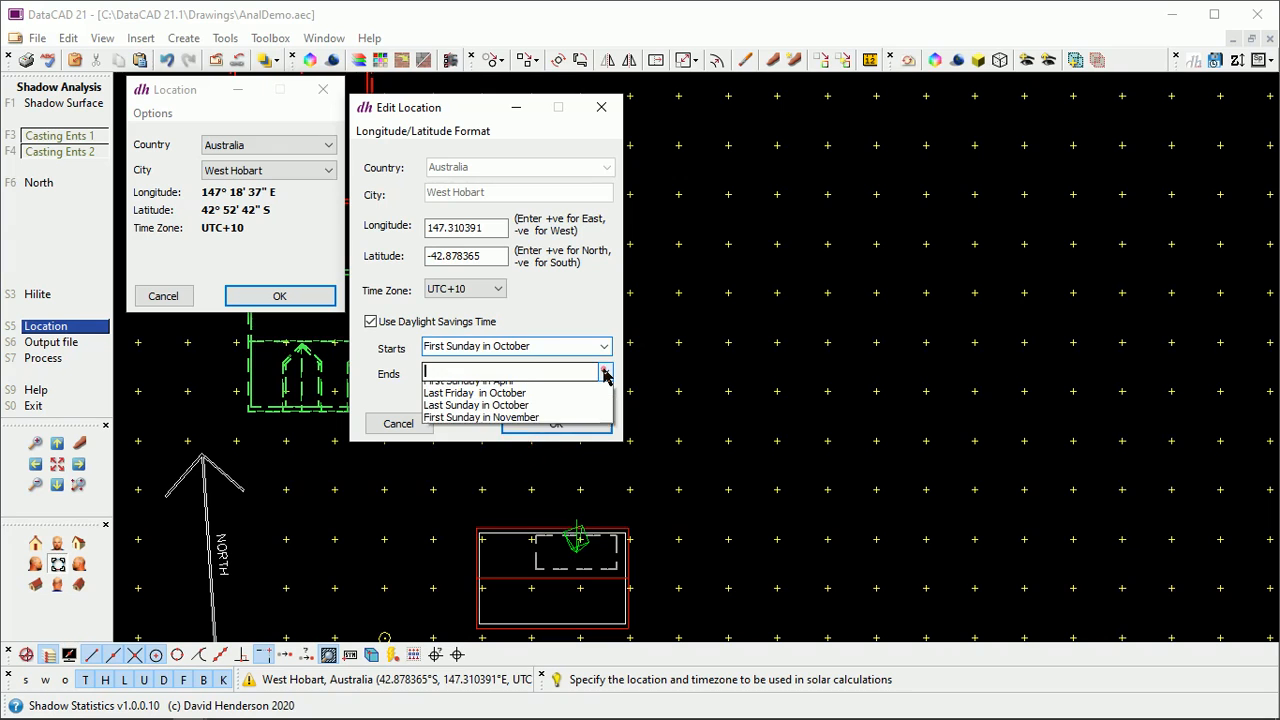
pyautogui.click(505, 414)
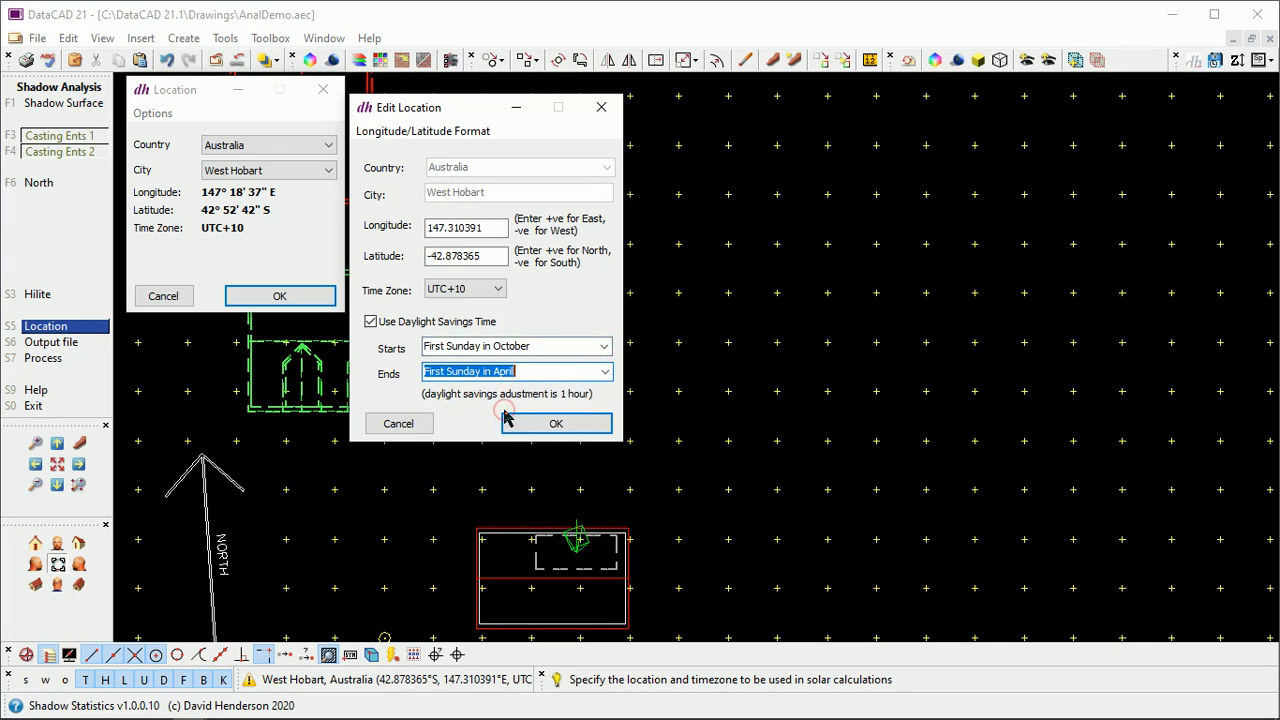
pyautogui.click(528, 425)
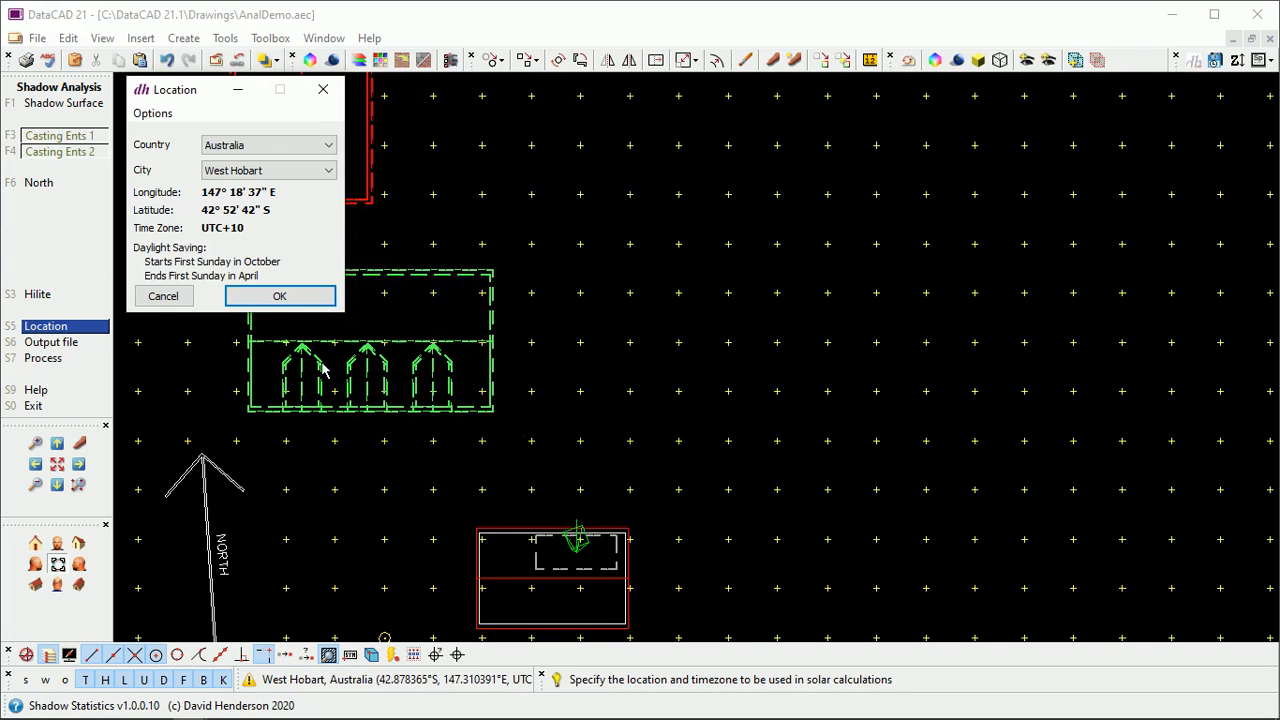
pyautogui.click(272, 294)
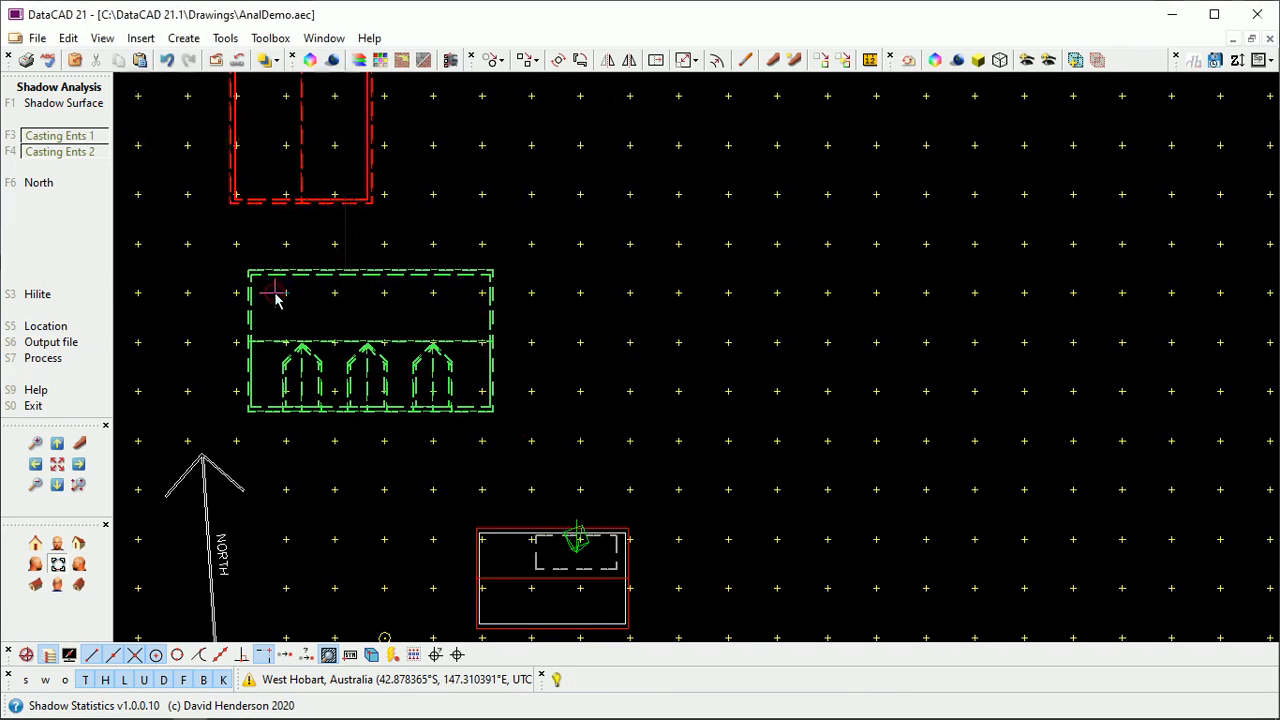
# Open the shadow analysis processing settings and fill the specific dates with the solstice and equinox preset.
pyautogui.click(59, 366)
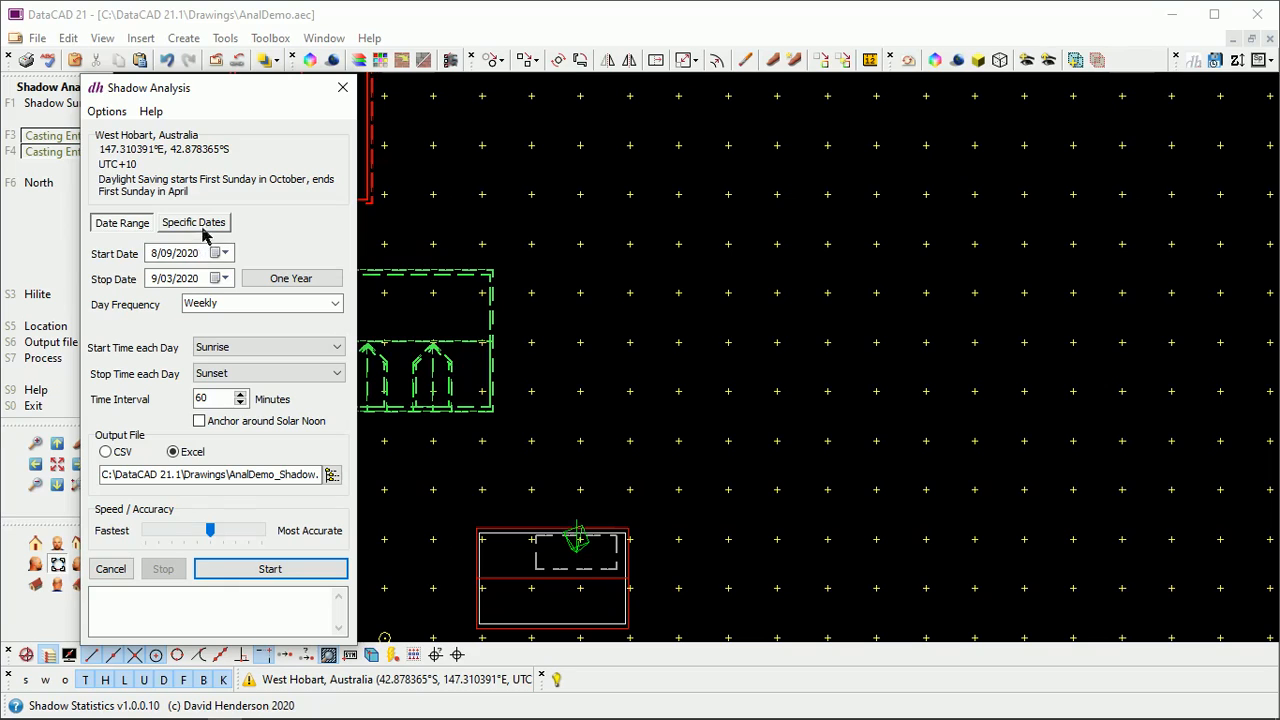
pyautogui.click(203, 226)
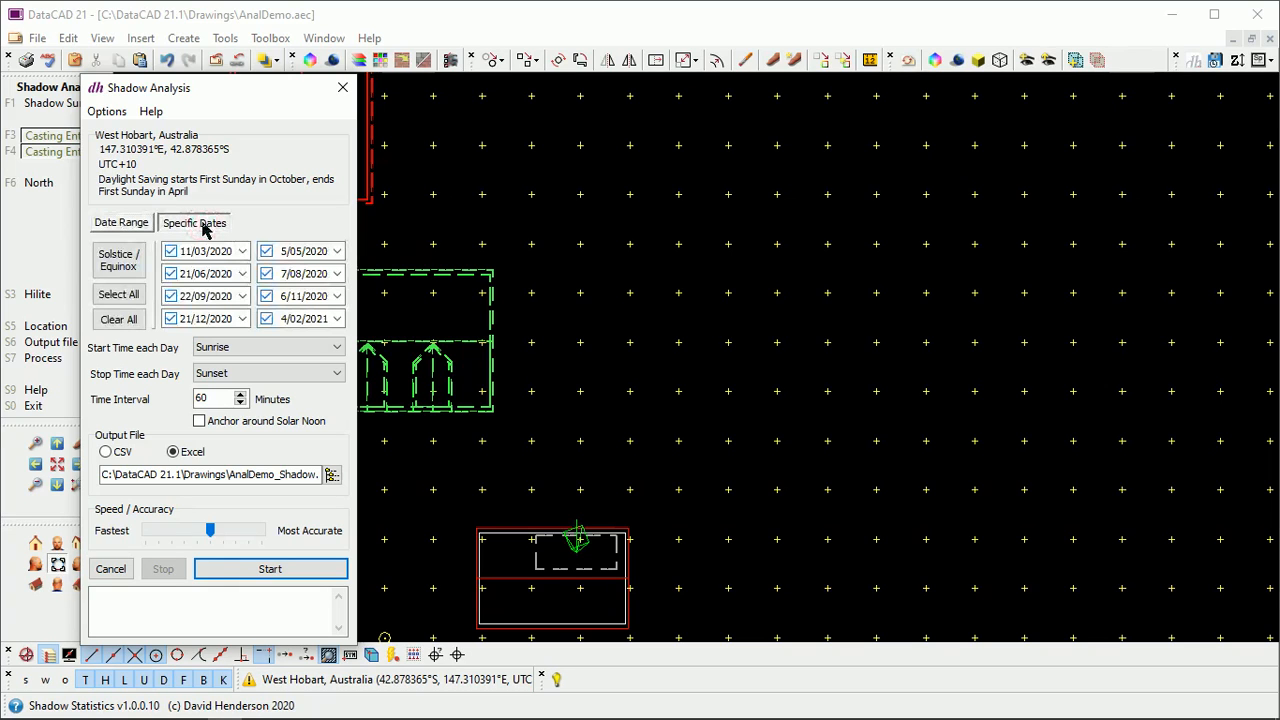
pyautogui.click(128, 265)
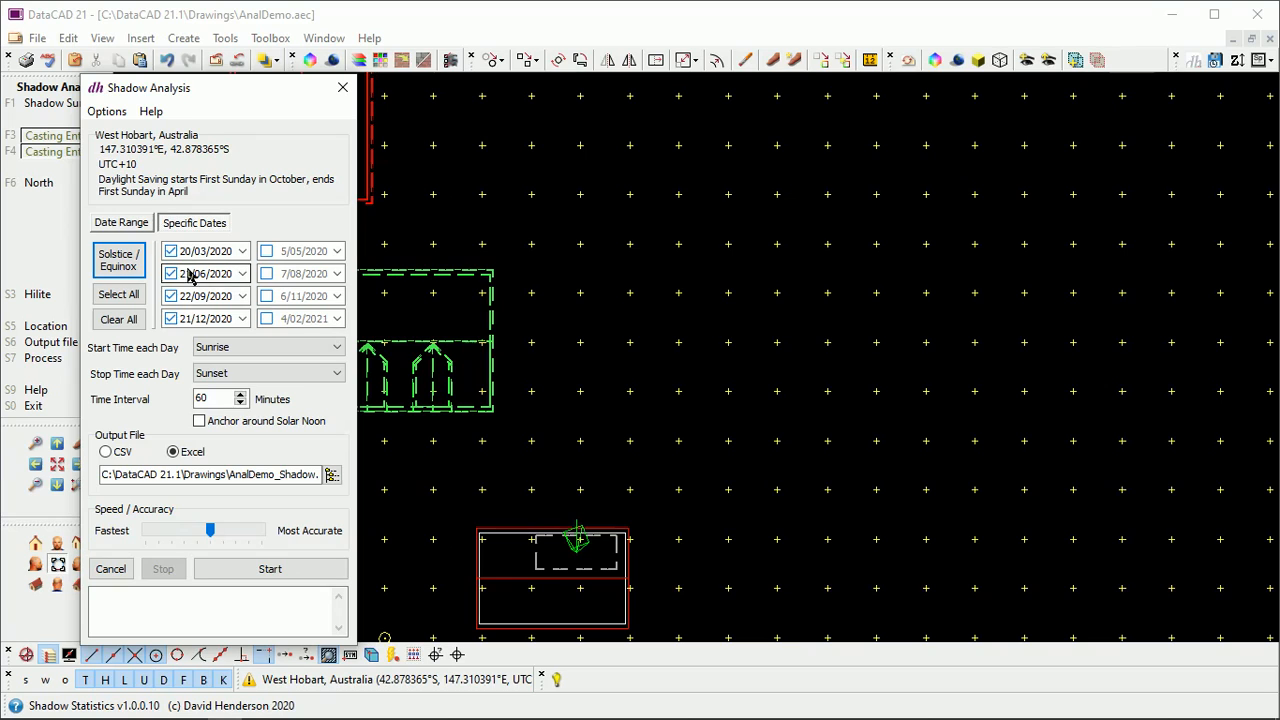
# Switch the analysis to a date range and set its start date to 1/06/2020.
pyautogui.click(122, 223)
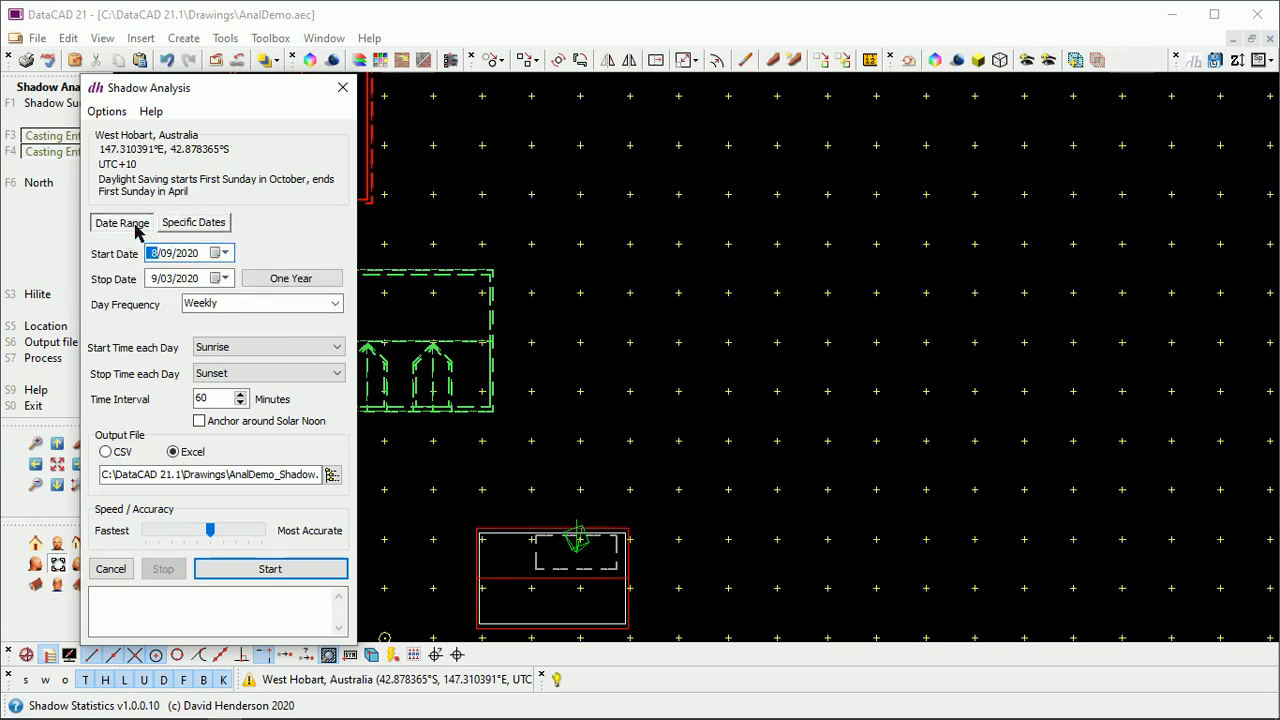
pyautogui.click(225, 254)
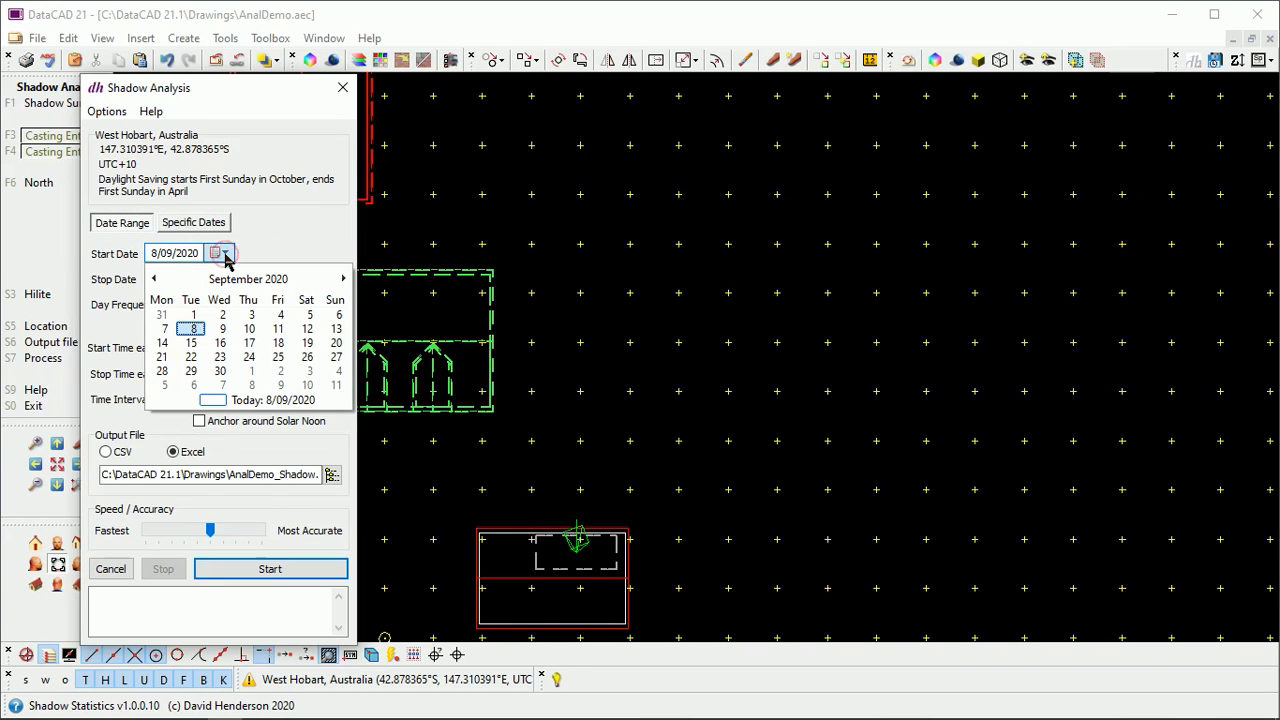
pyautogui.click(154, 279)
pyautogui.click(154, 279)
pyautogui.click(155, 279)
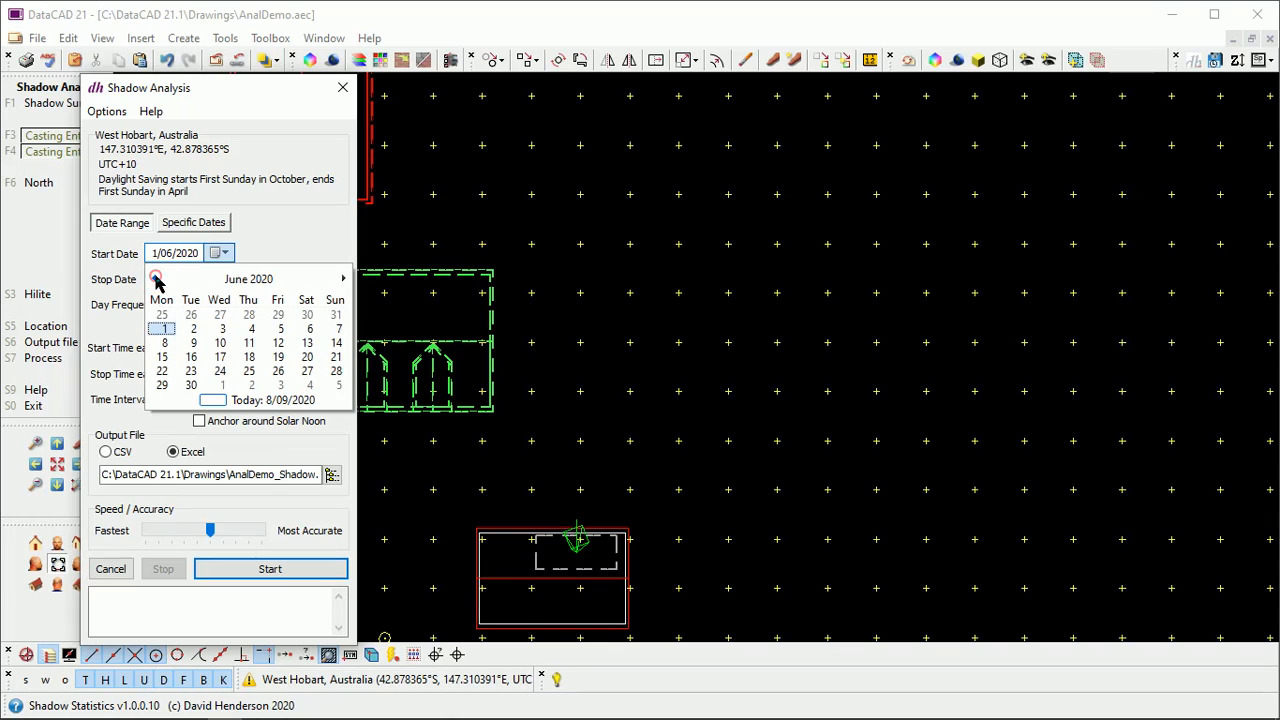
pyautogui.click(163, 328)
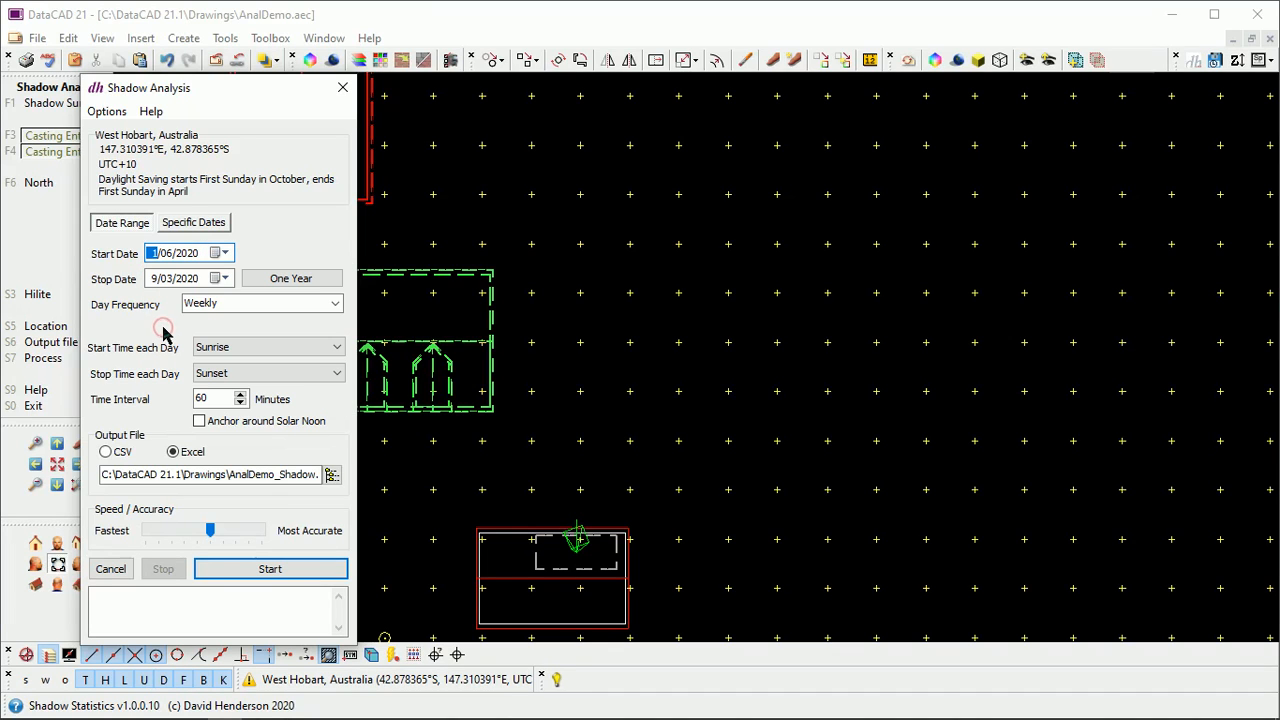
# Set the stop date of the analysis date range to 1/07/2020.
pyautogui.click(225, 279)
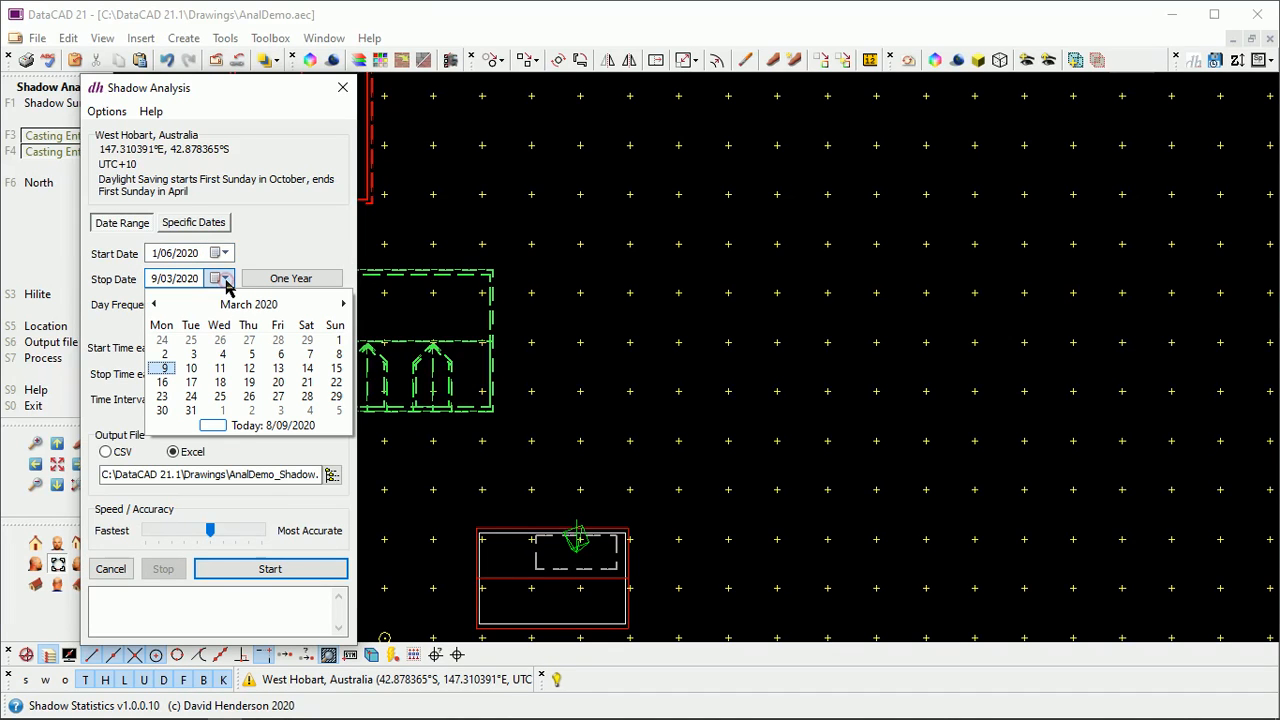
pyautogui.click(343, 304)
pyautogui.click(343, 304)
pyautogui.click(343, 304)
pyautogui.click(343, 304)
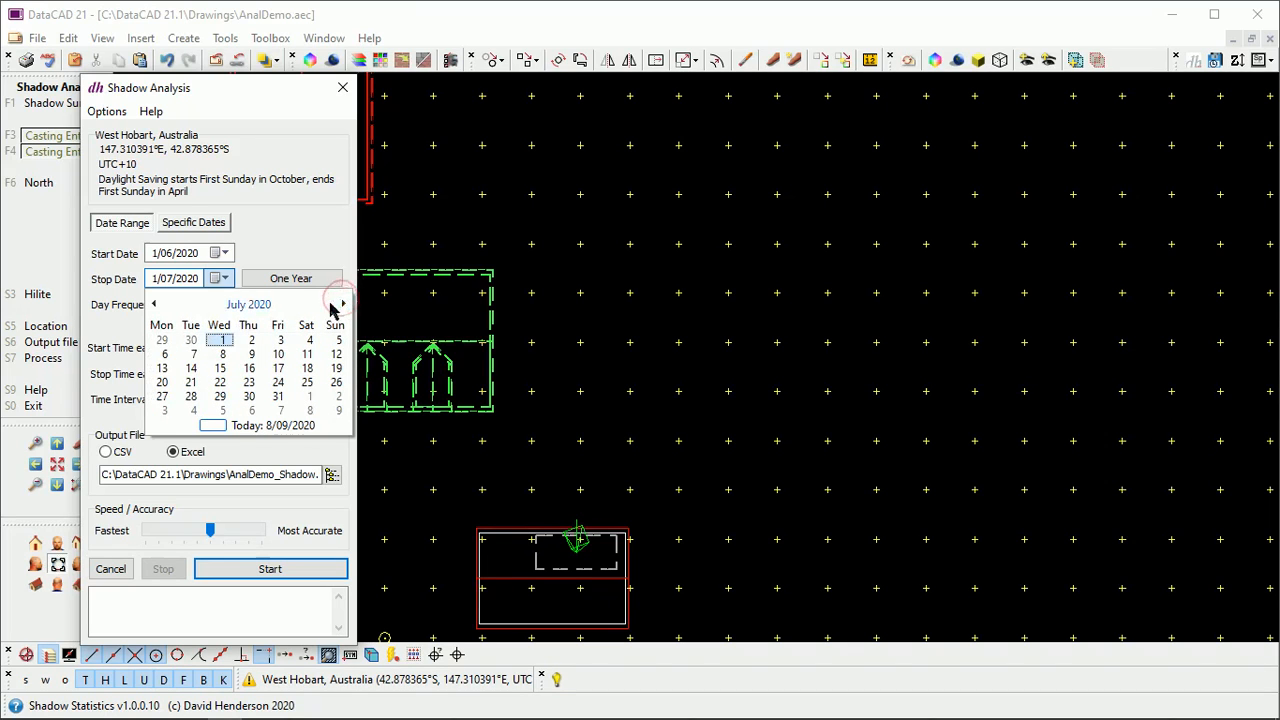
pyautogui.click(221, 341)
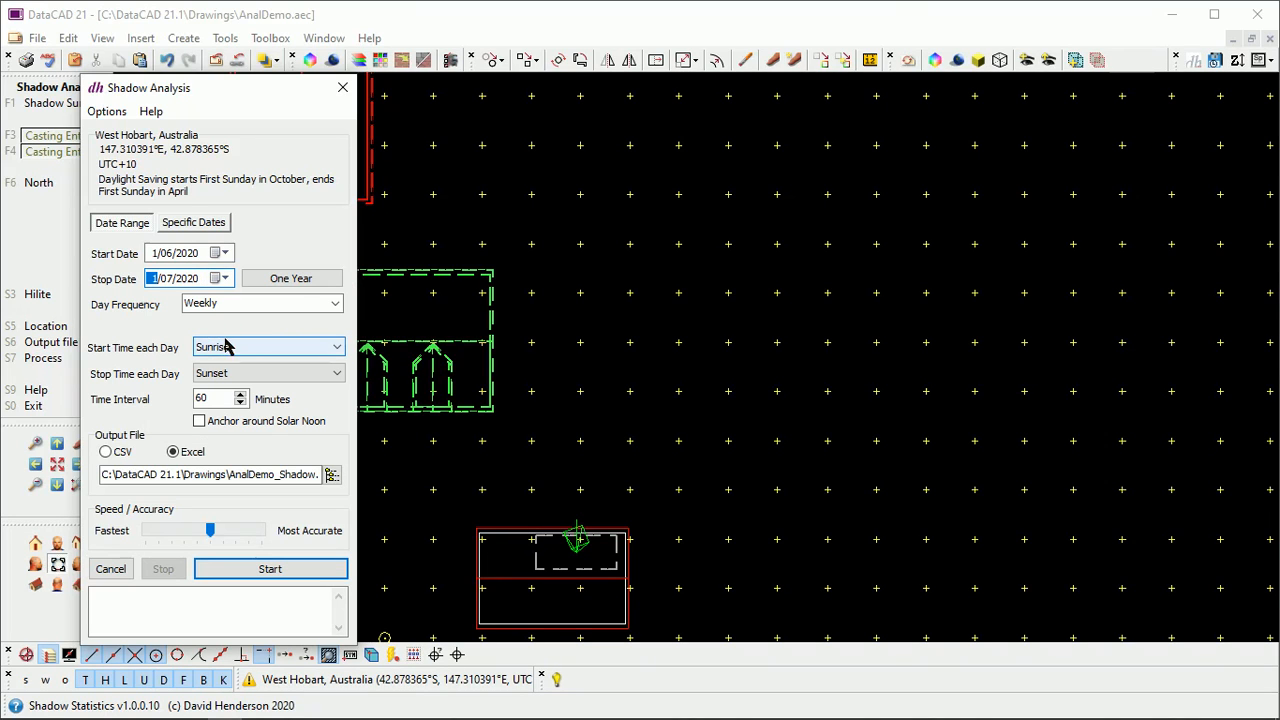
# Set the day frequency to Weekly, check the Excel output file path, and start the shadow analysis.
pyautogui.click(335, 303)
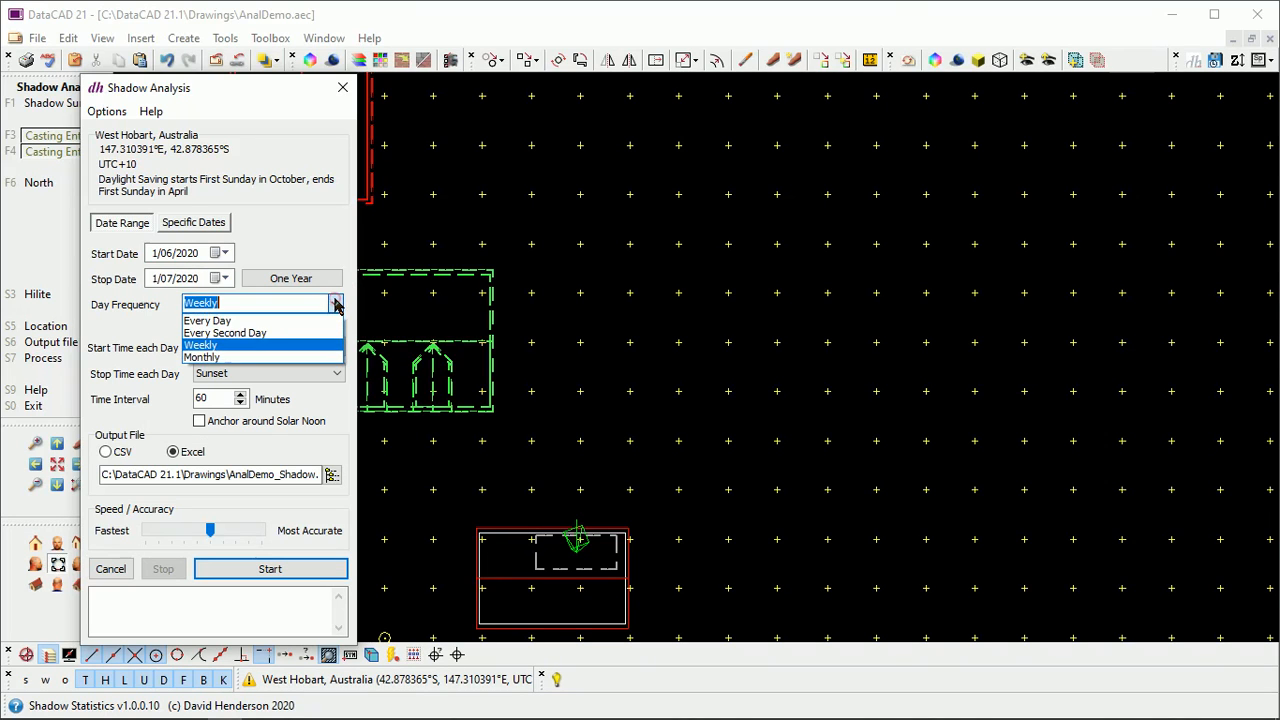
pyautogui.click(259, 345)
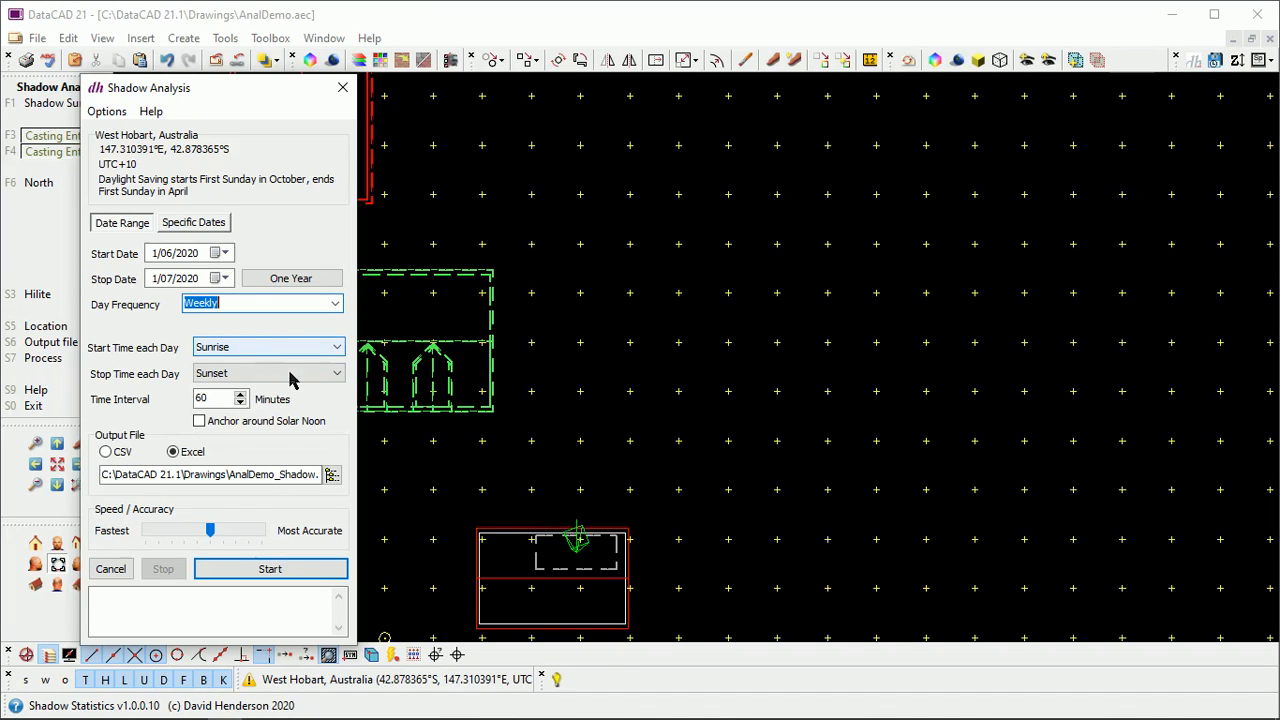
pyautogui.click(241, 477)
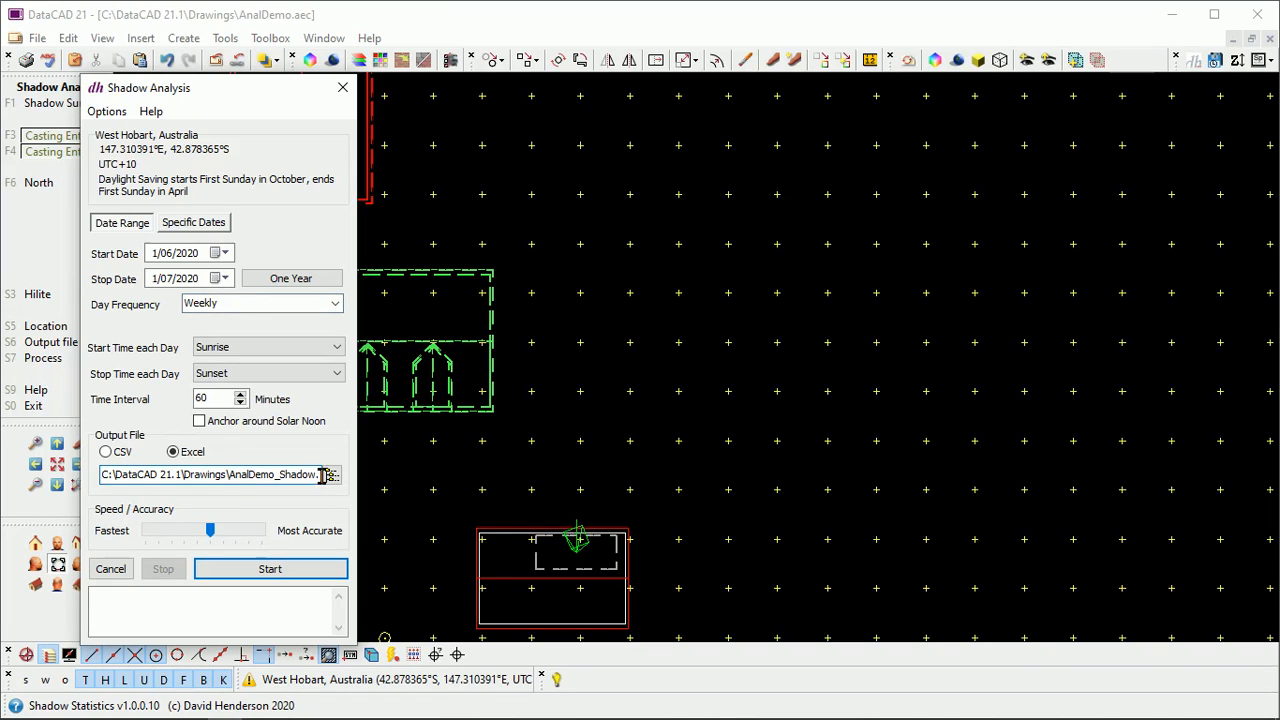
pyautogui.click(268, 570)
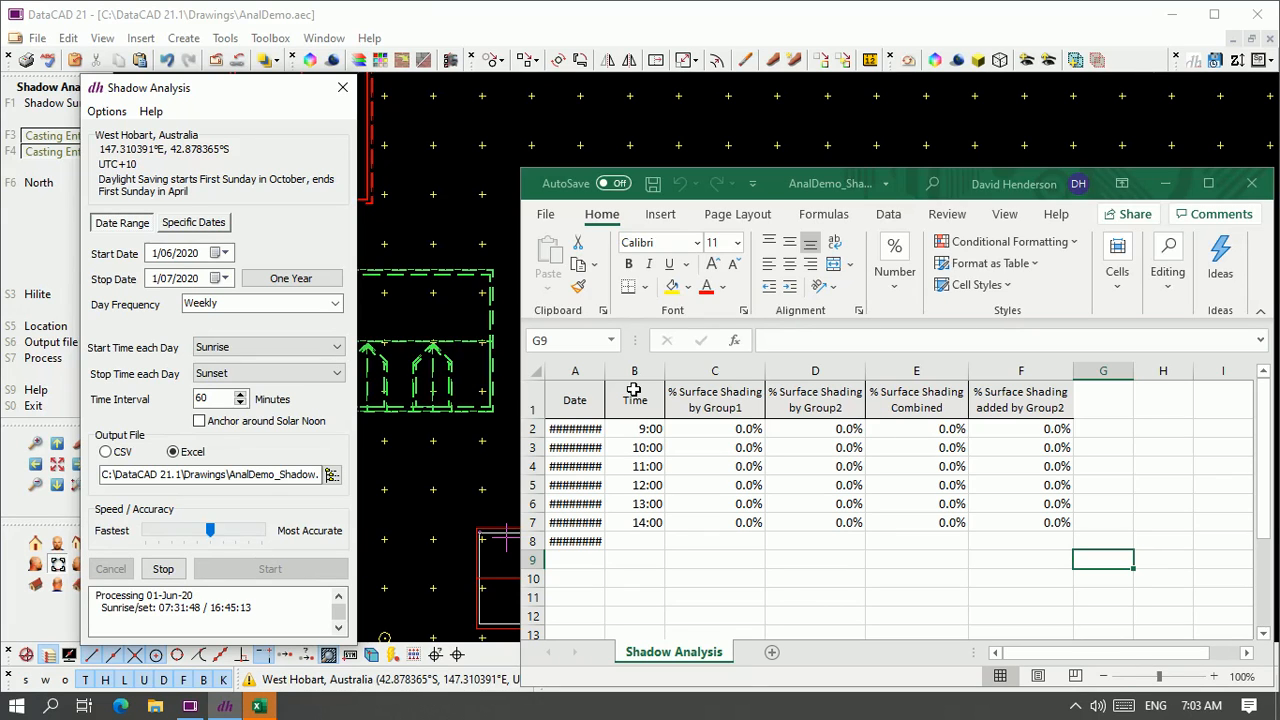
# Widen the Date column in the results workbook, reposition the Excel window over the drawing, and dismiss the completion message.
pyautogui.moveTo(606, 371); pyautogui.dragTo(620, 371)
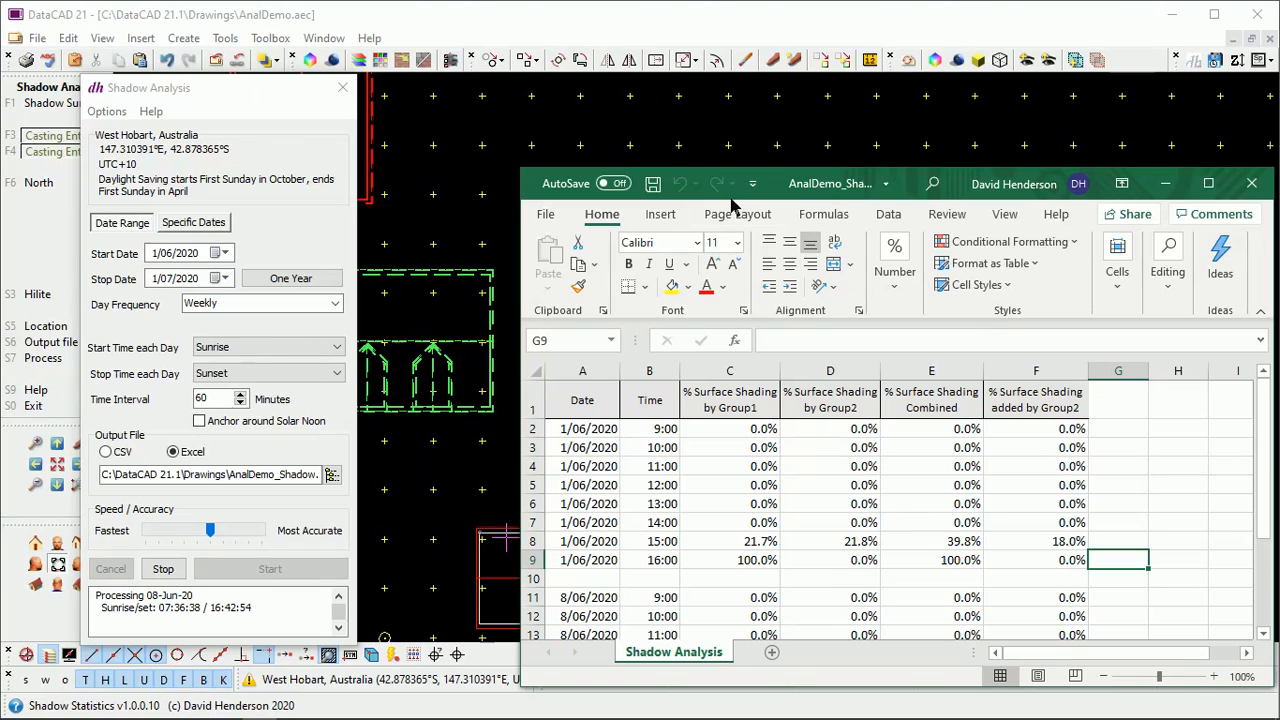
pyautogui.moveTo(826, 188); pyautogui.dragTo(727, 95)
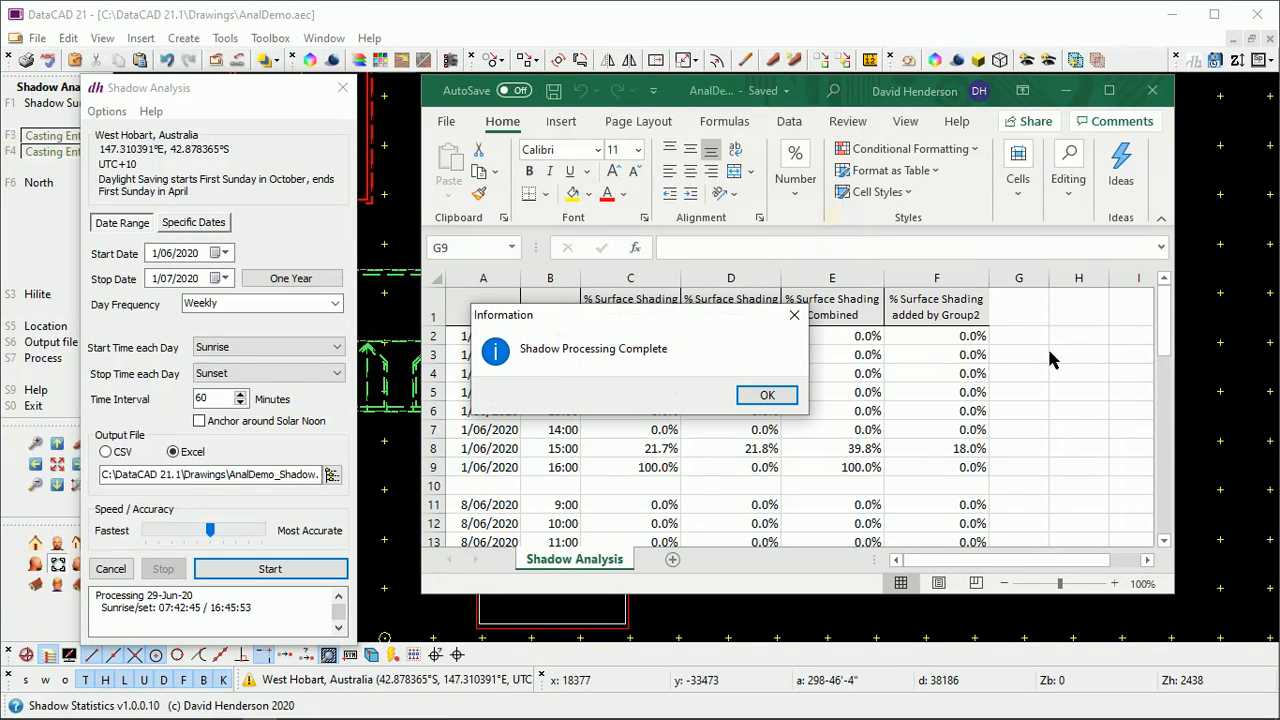
pyautogui.click(766, 395)
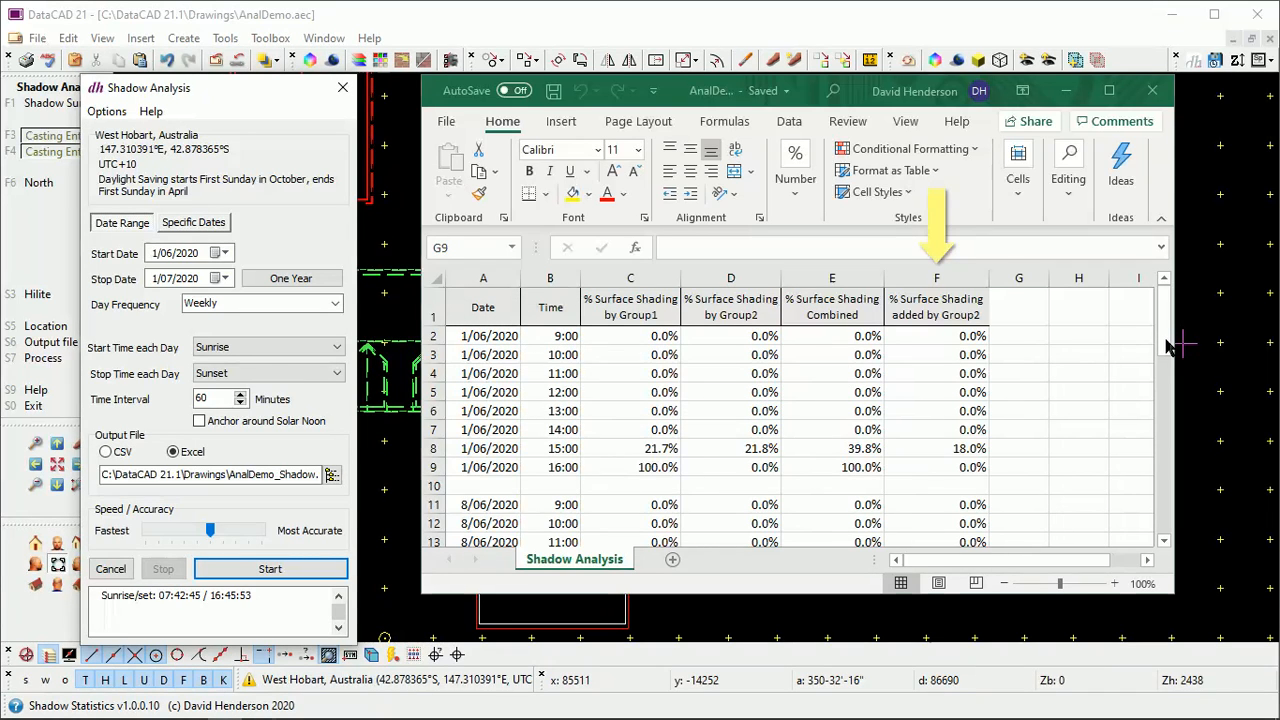
# Review the weekly surface shading percentages for each building group from the first to the last date in the Shadow Analysis sheet.
pyautogui.moveTo(1168, 345); pyautogui.dragTo(1164, 518)
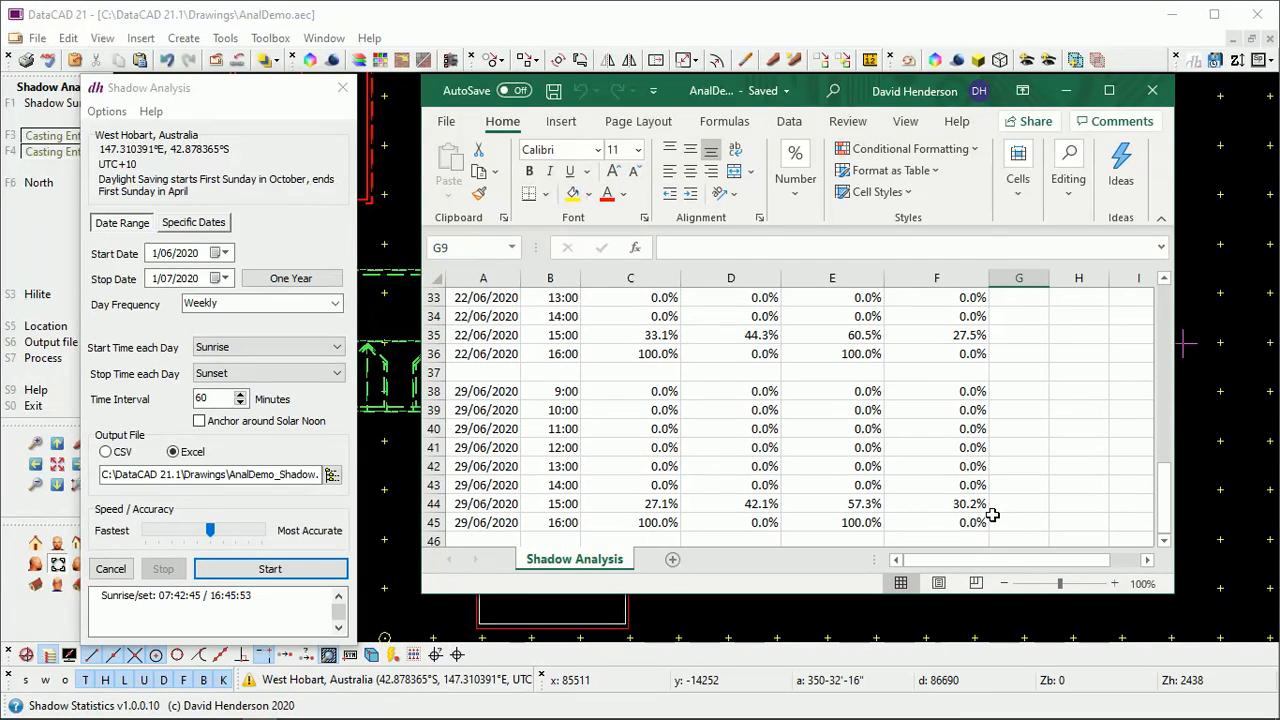
pyautogui.moveTo(1164, 506); pyautogui.dragTo(1163, 310)
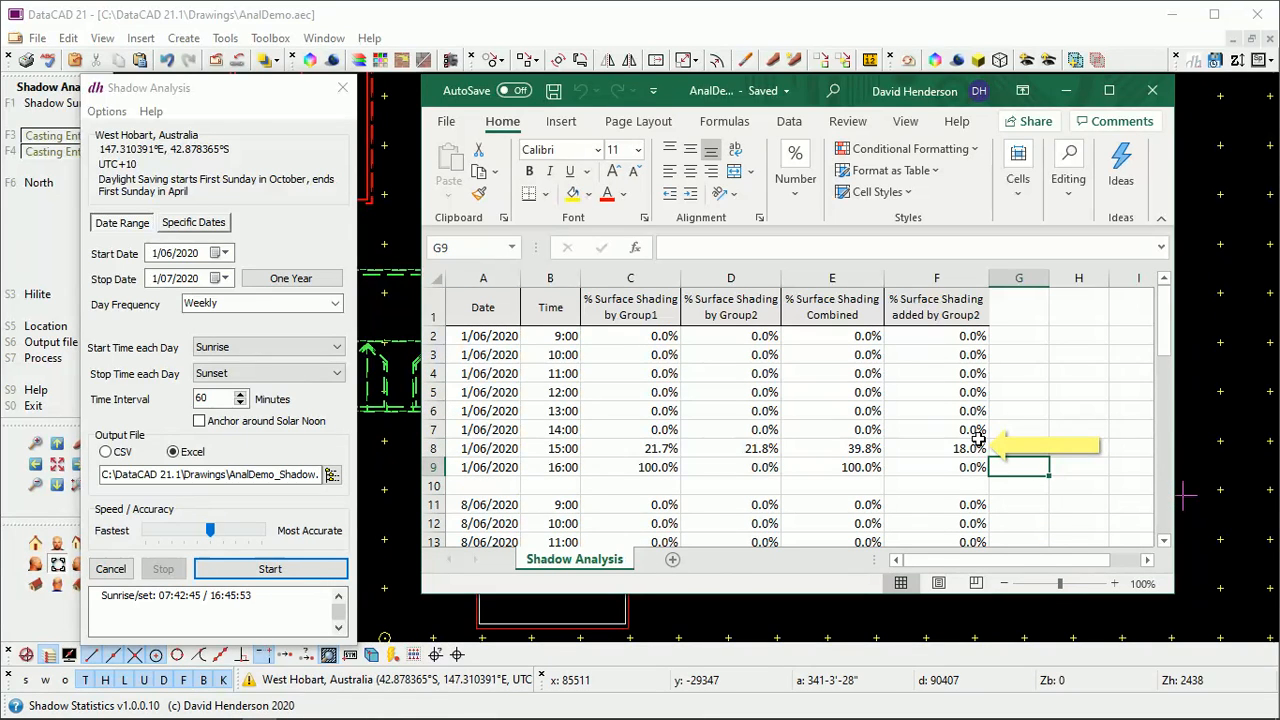
pyautogui.moveTo(1163, 320); pyautogui.dragTo(1169, 375)
pyautogui.moveTo(1158, 281); pyautogui.dragTo(1148, 431)
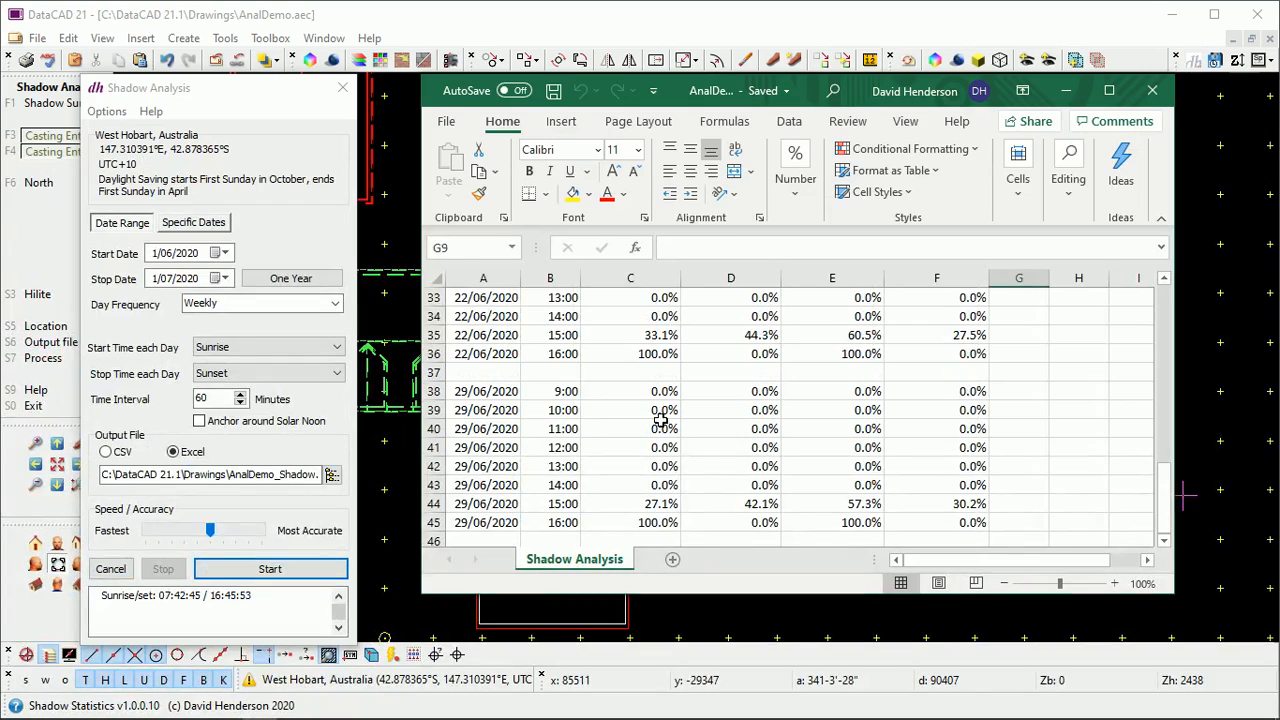
# Set the analysis start time each day to 2:00pm and the stop time each day to 5:00pm.
pyautogui.click(330, 347)
pyautogui.moveTo(336, 374); pyautogui.dragTo(340, 470)
pyautogui.click(212, 437)
pyautogui.click(336, 374)
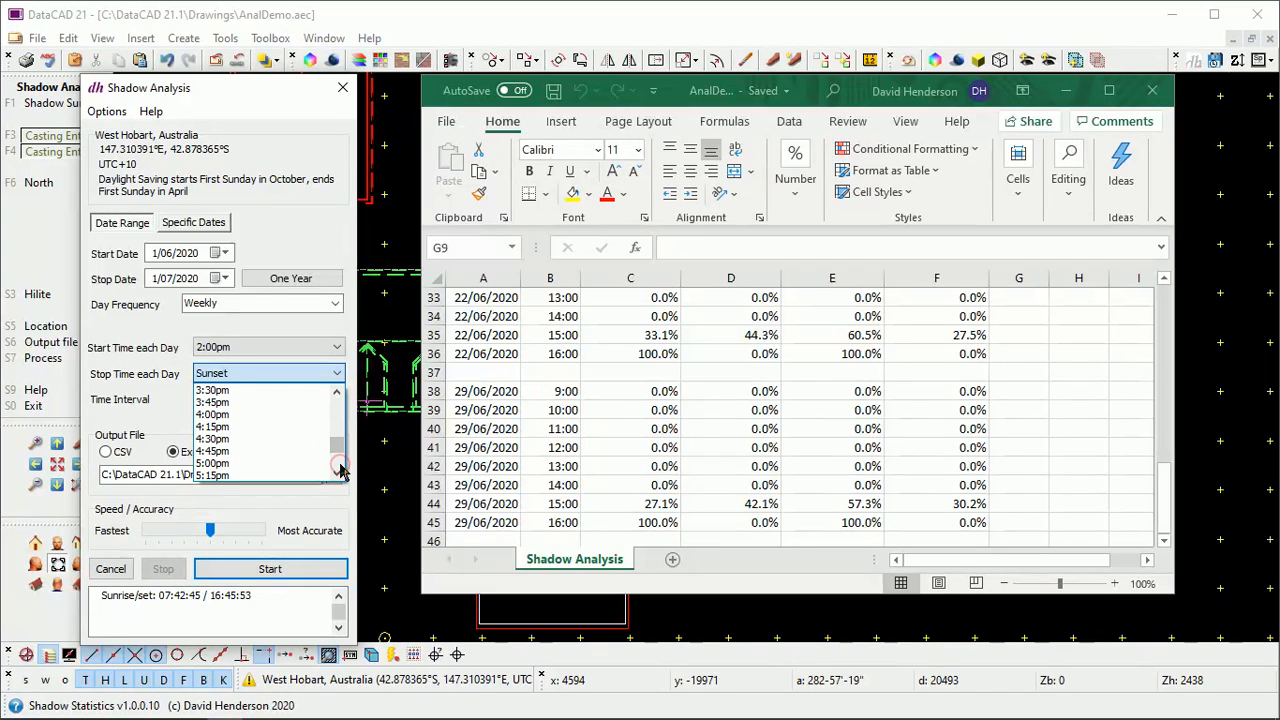
pyautogui.click(257, 460)
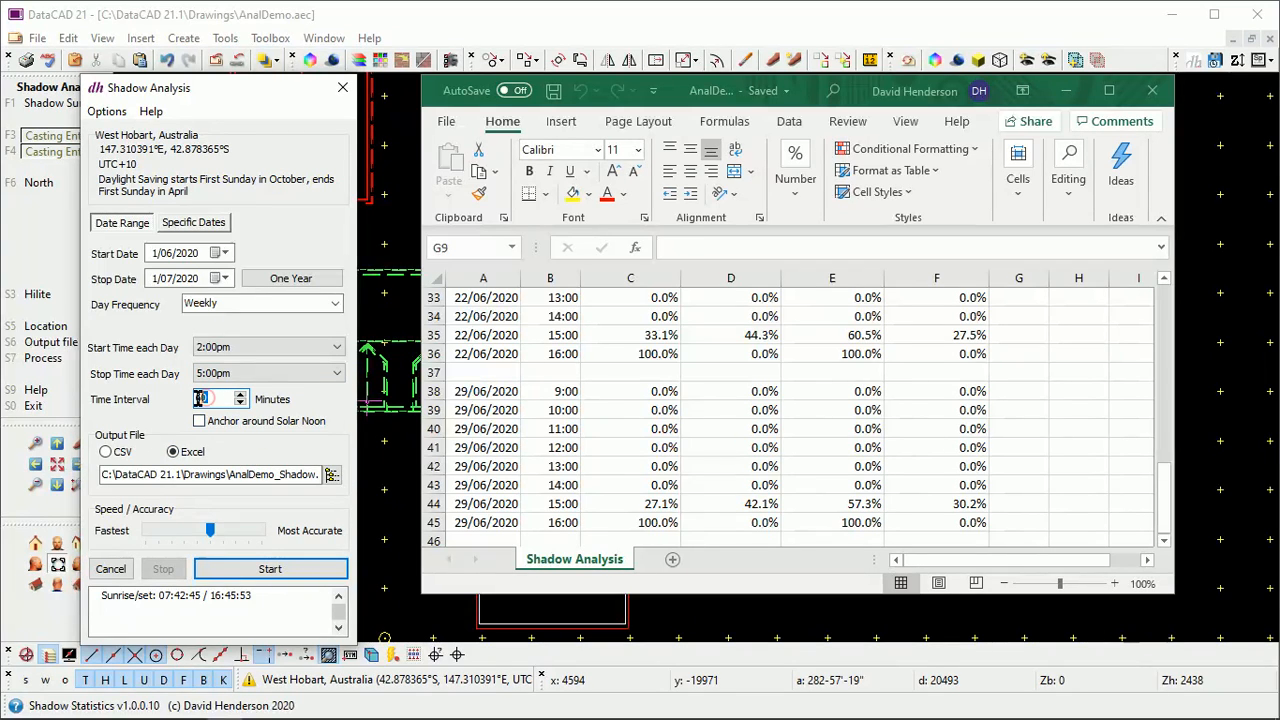
# Set the time interval to 15 minutes and the day frequency to Every Second Day.
pyautogui.write('15')
pyautogui.click(334, 306)
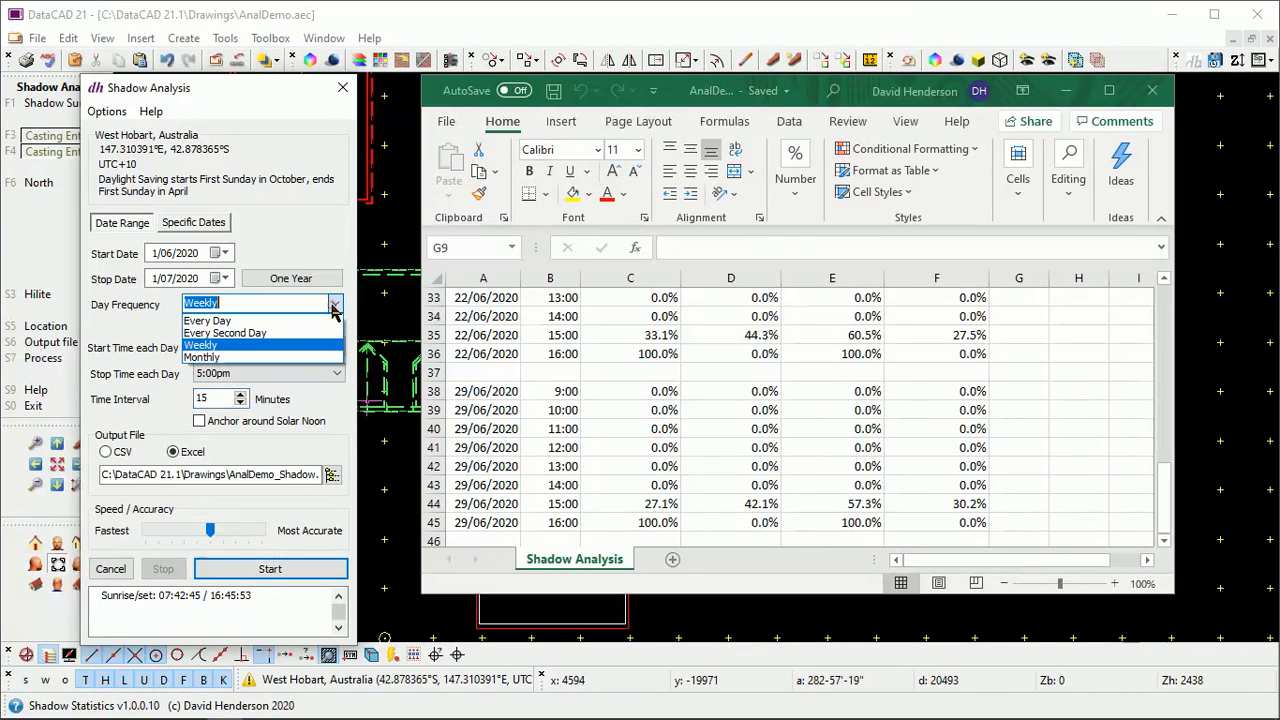
pyautogui.click(235, 335)
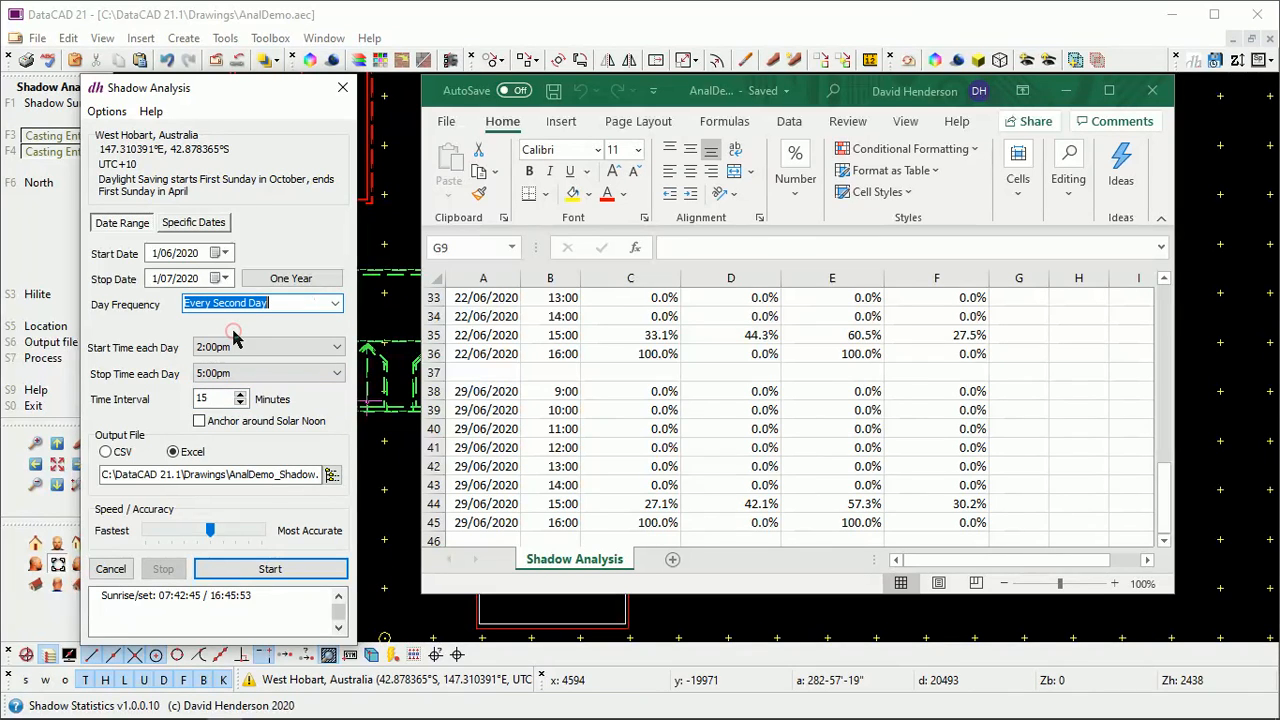
# Start the shadow analysis, appending the results to the existing workbook in a new sheet named Afternoon Analysis.
pyautogui.click(270, 569)
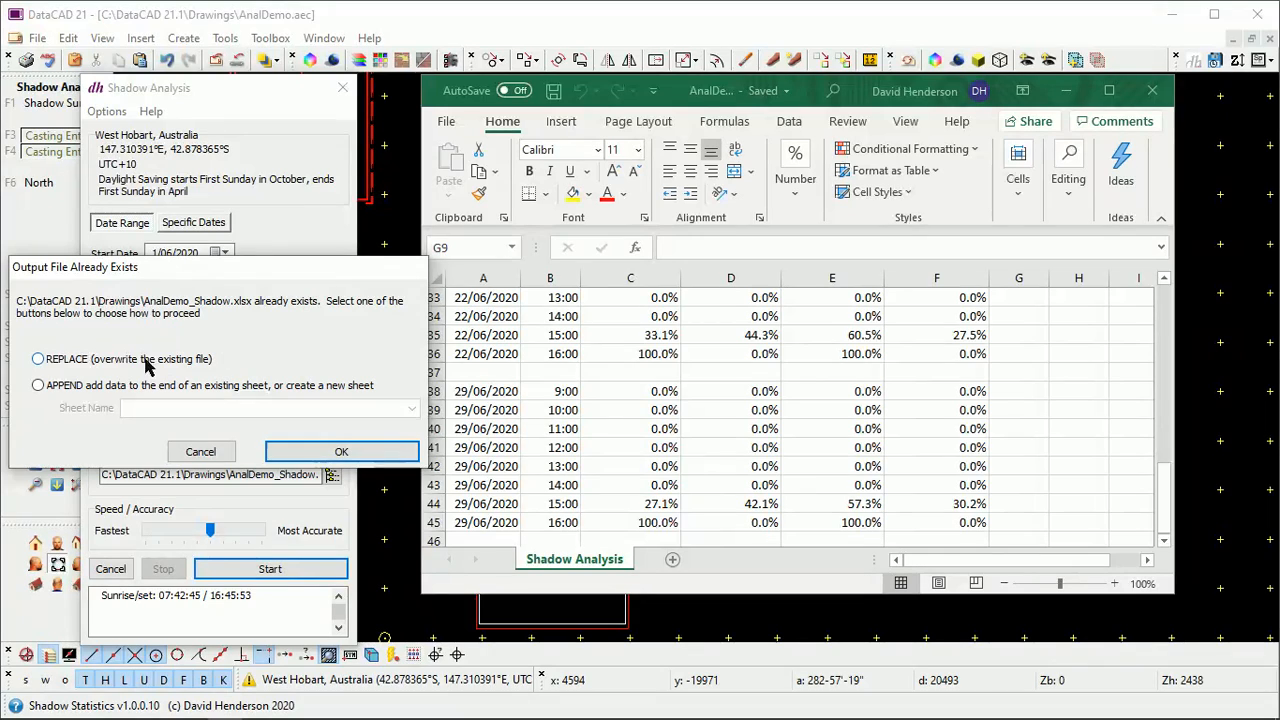
pyautogui.click(38, 387)
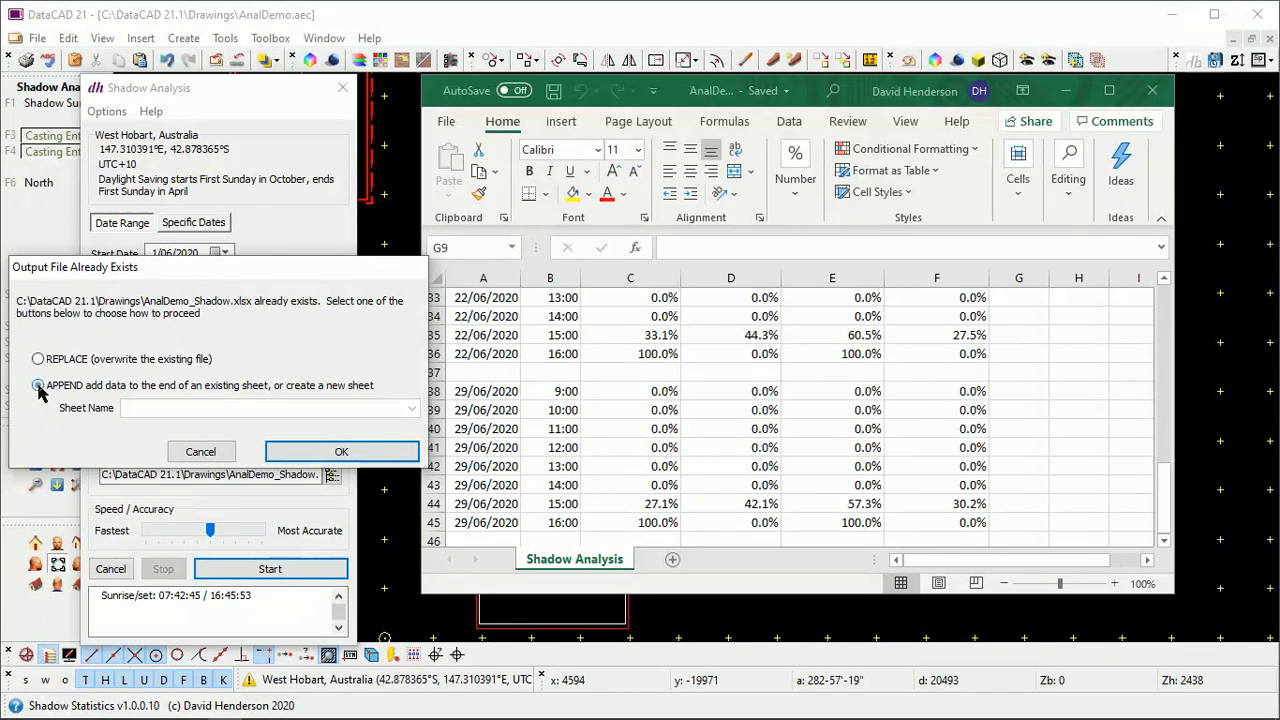
pyautogui.click(141, 408)
pyautogui.write('Afternoon Analysis')
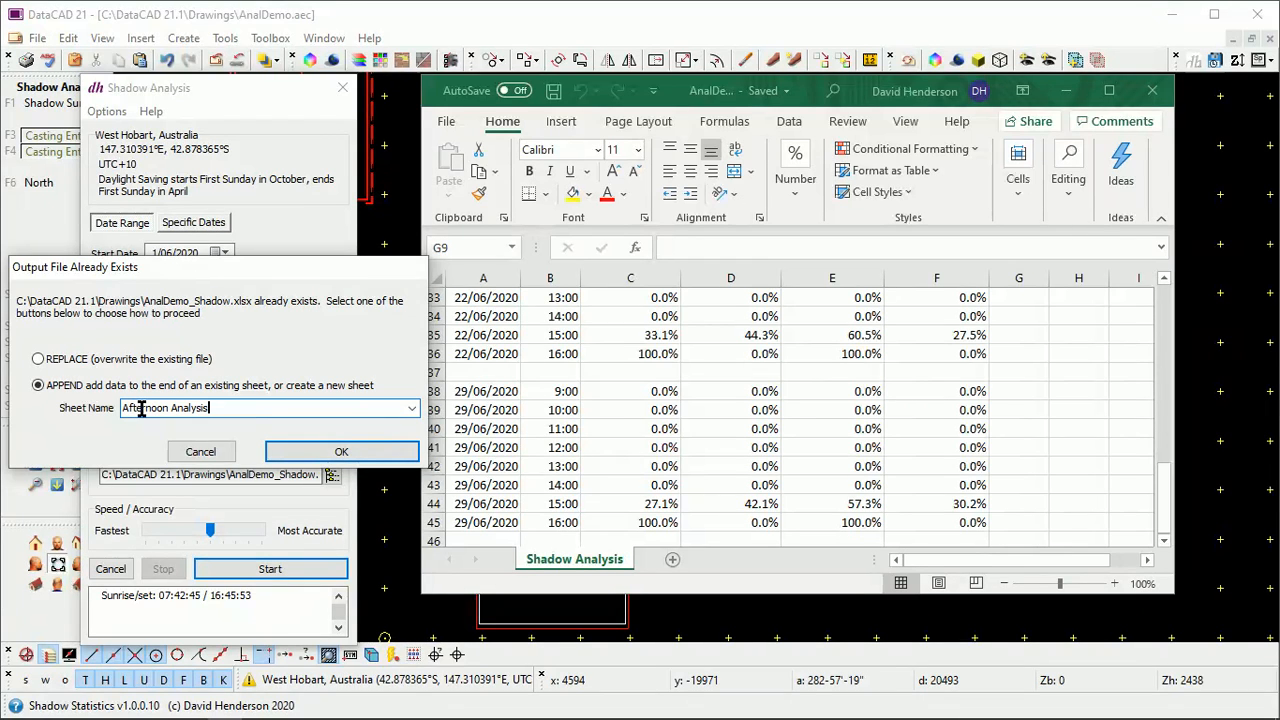
pyautogui.click(316, 458)
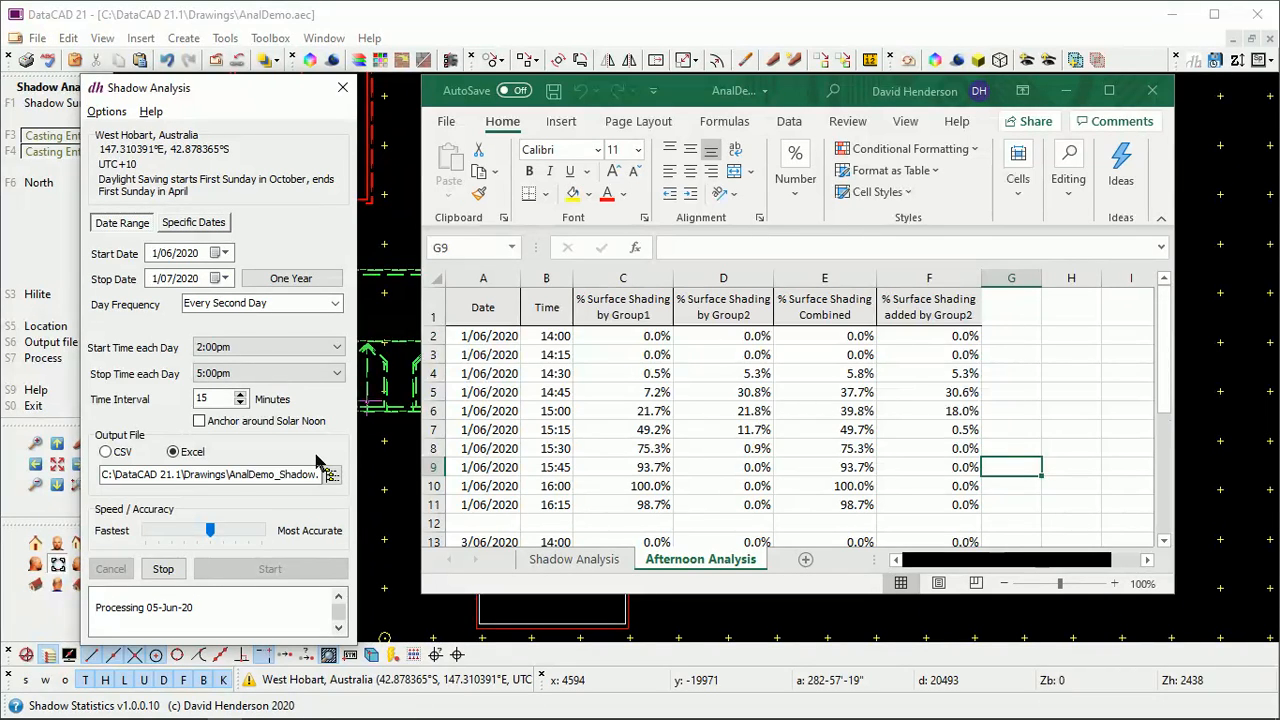
# Switch to the DataCAD drawing during processing, exit the shadow analysis menu to the Edit menu, and return to the analysis windows.
pyautogui.hotkey('alt', 'Tab')
pyautogui.press('Tab')
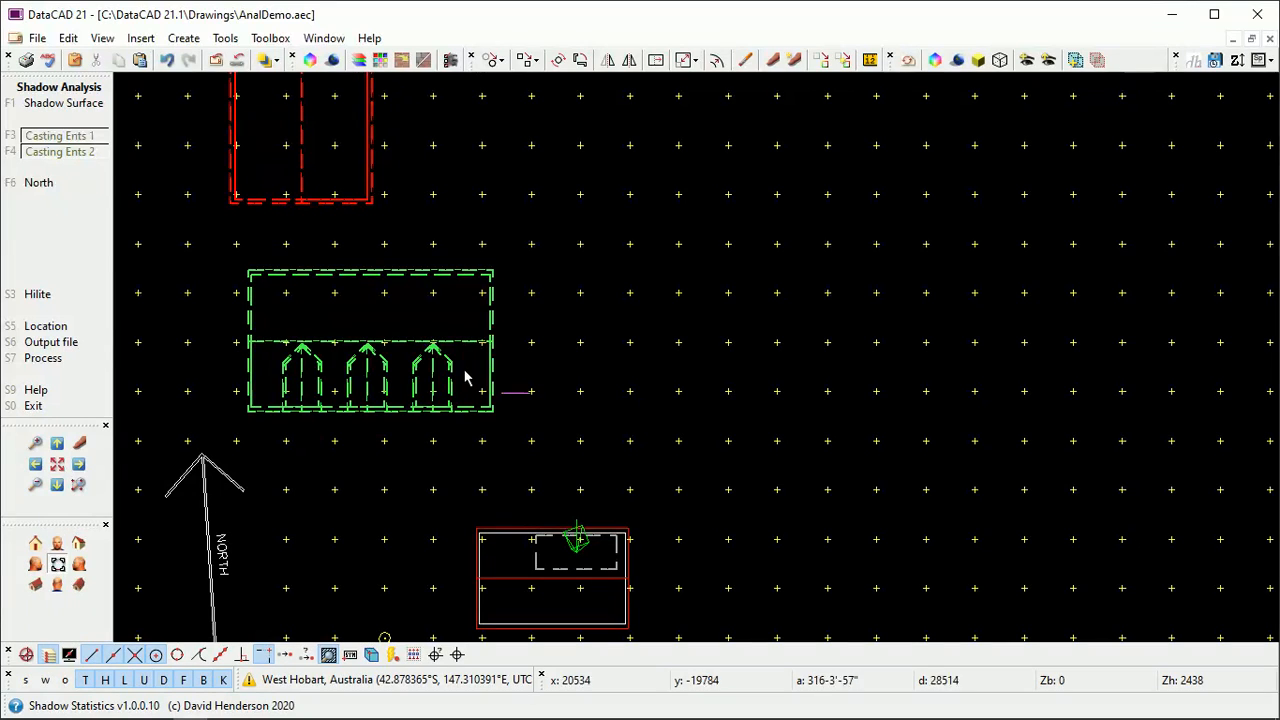
pyautogui.rightClick(594, 382)
pyautogui.rightClick(616, 376)
pyautogui.click(616, 371)
pyautogui.click(653, 237)
pyautogui.rightClick(743, 322)
pyautogui.hotkey('alt', 'Tab')
pyautogui.hotkey('alt', 'Tab')
pyautogui.press('Tab')
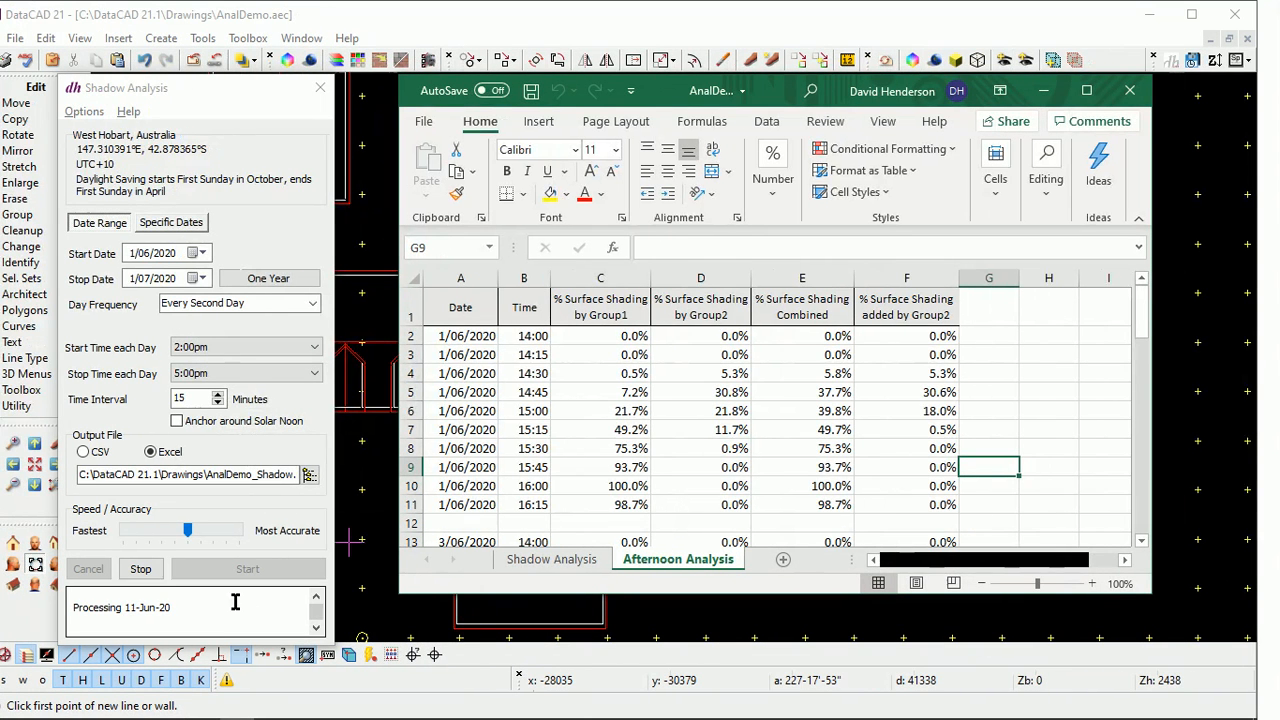
# Enlarge the Shadow Analysis window downward to show more of the processing log, and dismiss the completion message.
pyautogui.moveTo(207, 695); pyautogui.dragTo(205, 712)
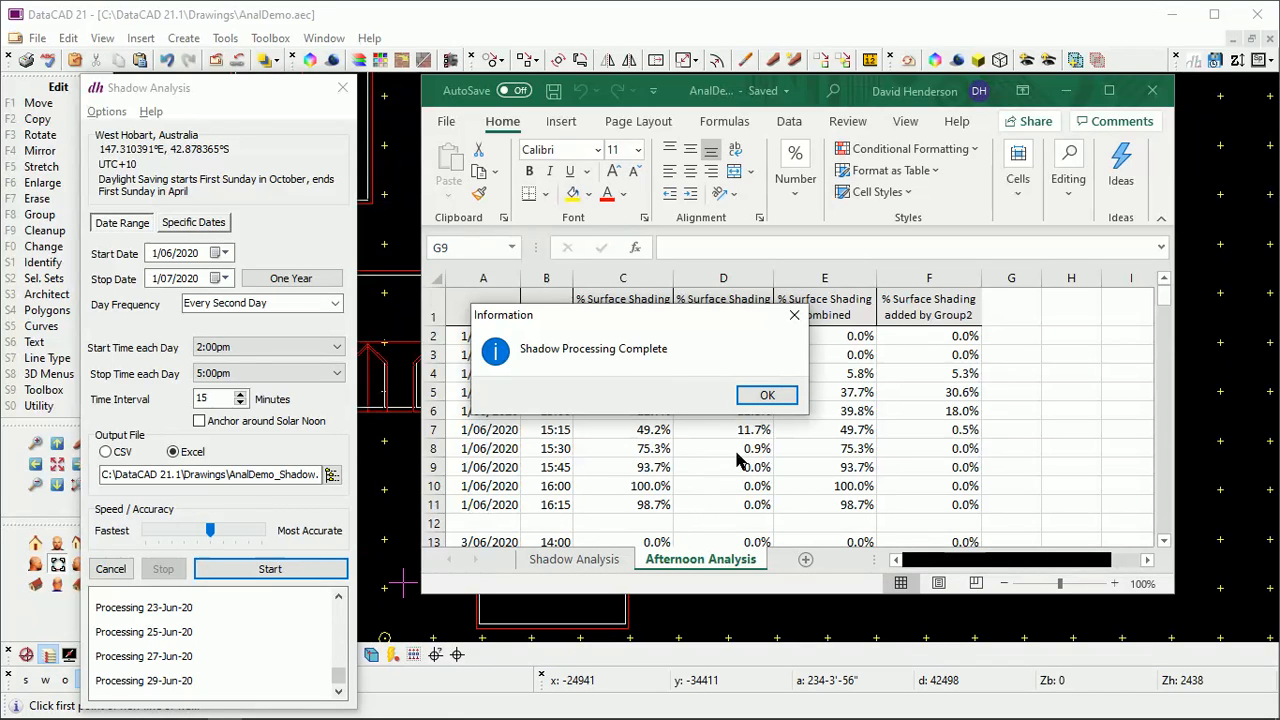
pyautogui.click(771, 398)
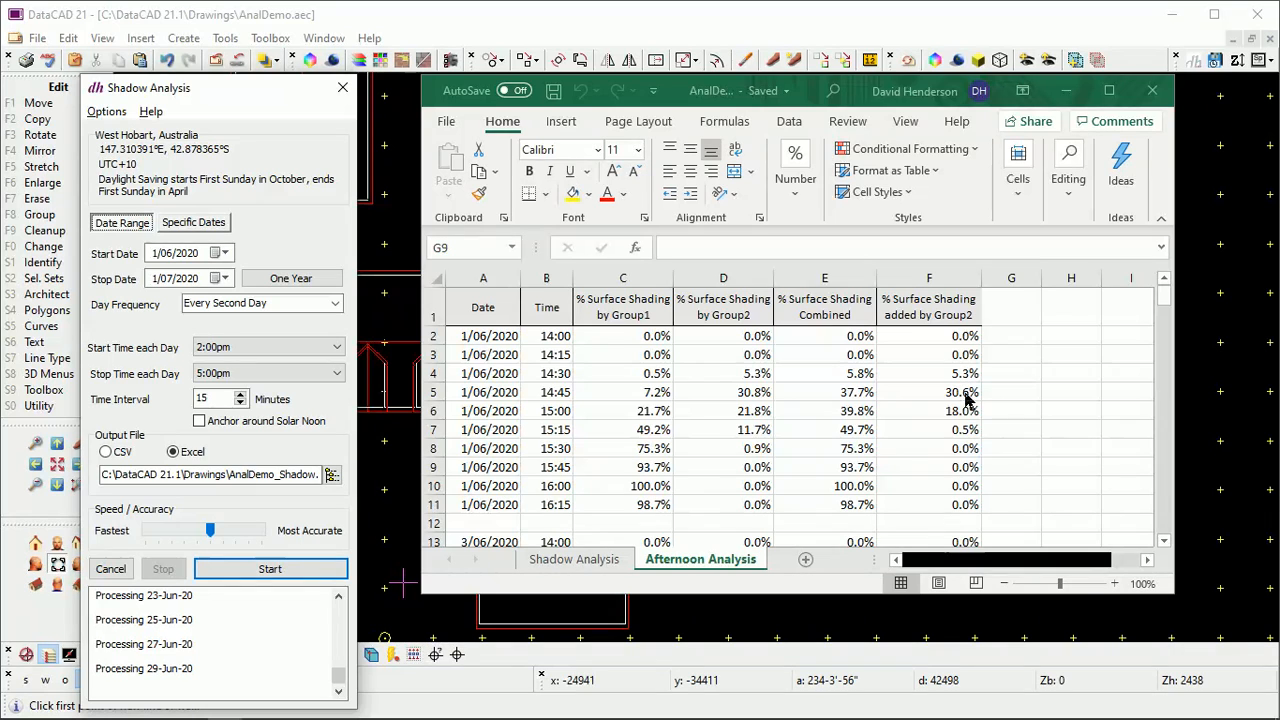
# Review the Afternoon Analysis shading percentages down to the last row, and close the Shadow Analysis window.
pyautogui.click(1163, 299)
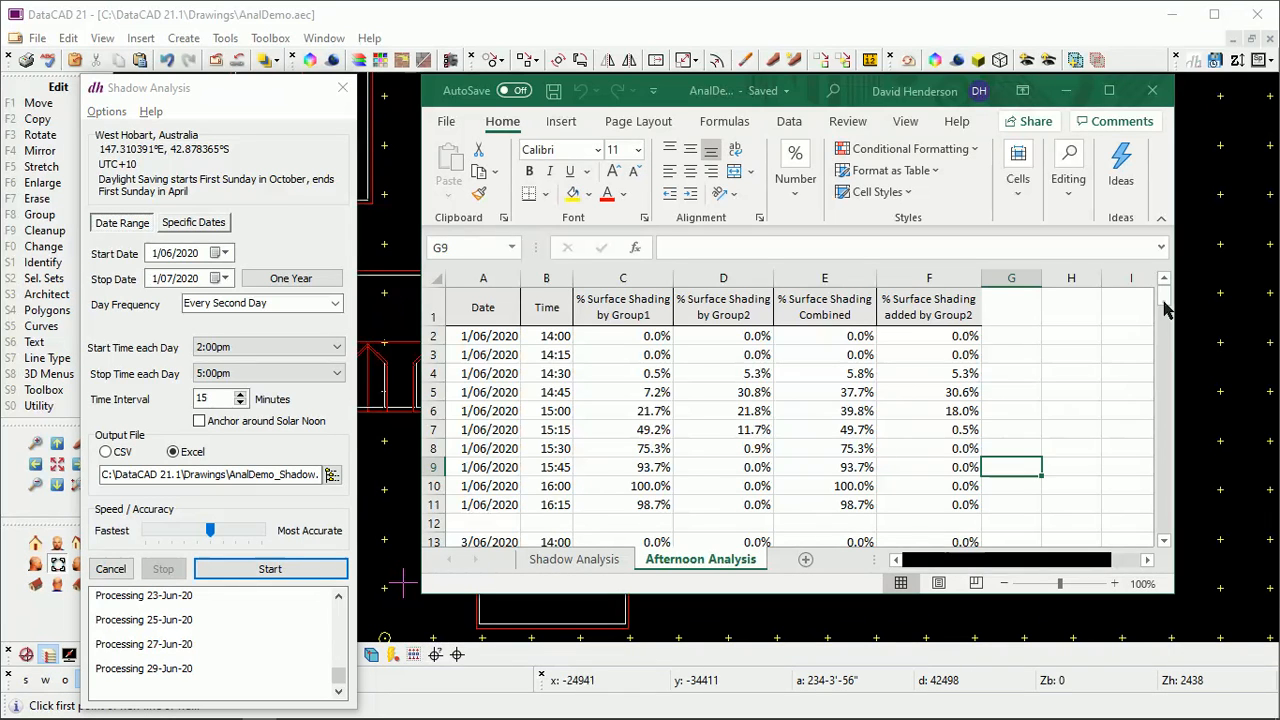
pyautogui.click(1165, 470)
pyautogui.click(1165, 470)
pyautogui.click(1165, 477)
pyautogui.click(1165, 477)
pyautogui.click(1165, 477)
pyautogui.click(1165, 477)
pyautogui.moveTo(1165, 422); pyautogui.dragTo(1168, 455)
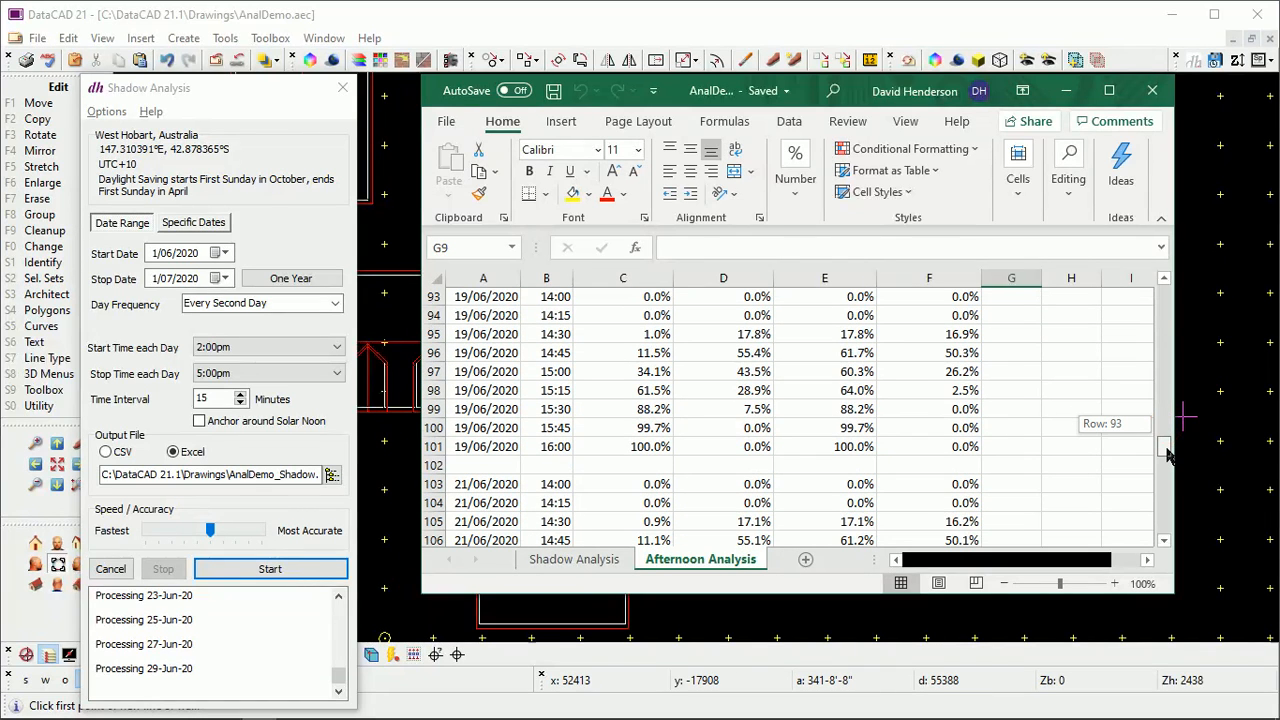
pyautogui.moveTo(1168, 455); pyautogui.dragTo(1170, 546)
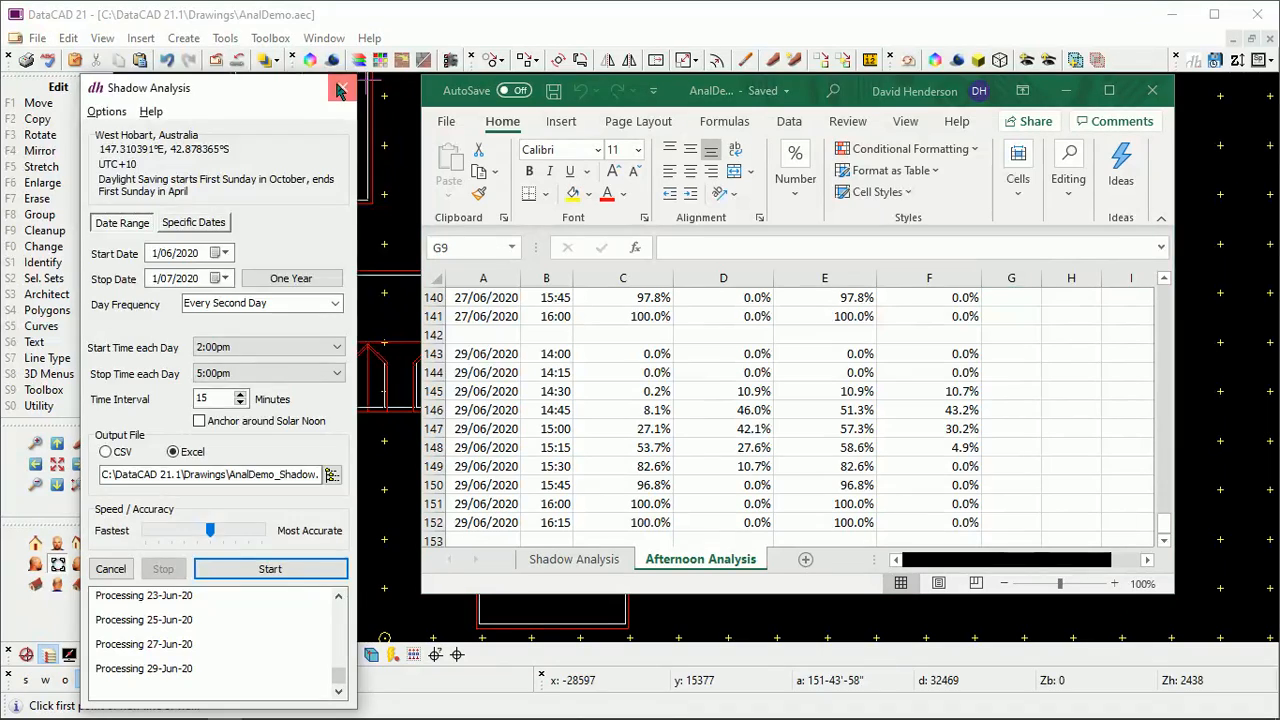
pyautogui.click(340, 90)
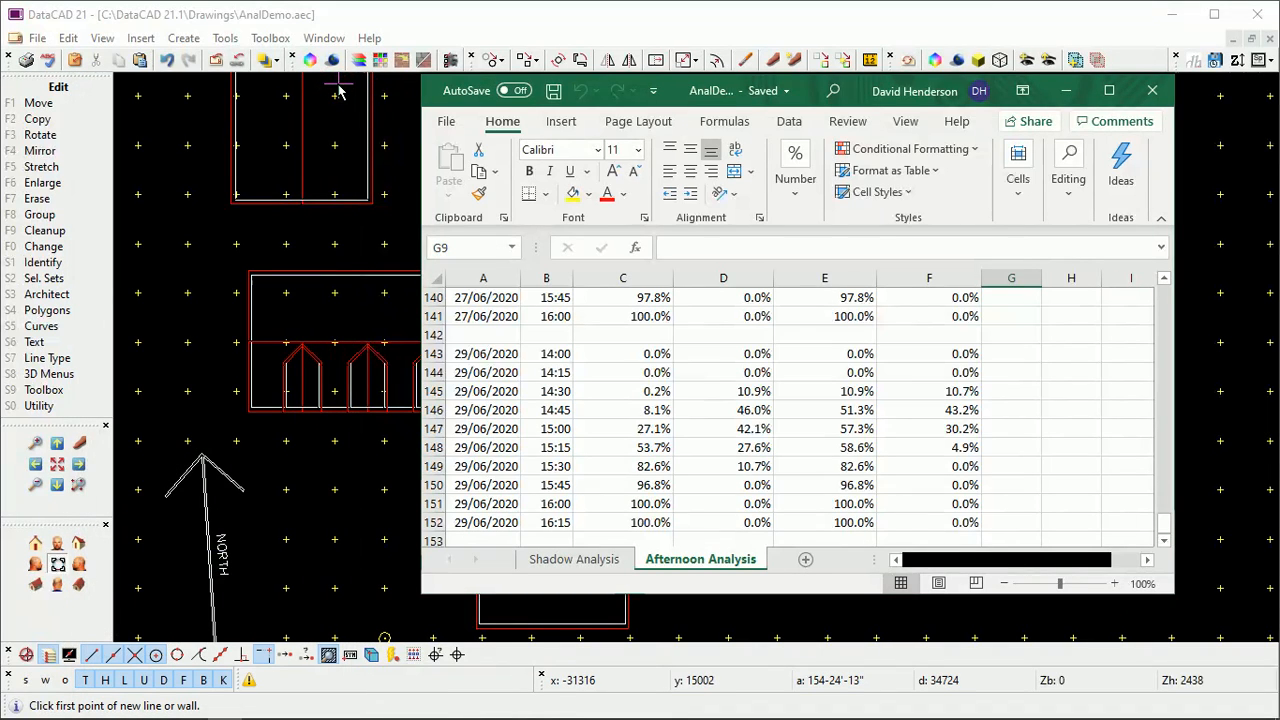